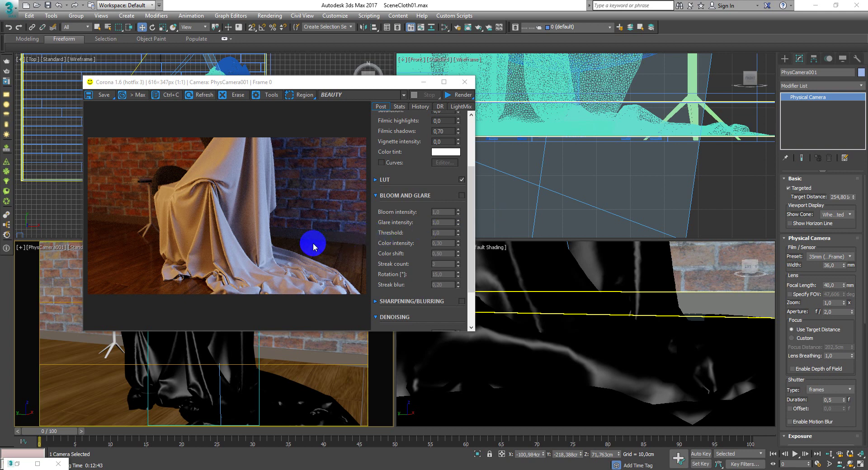
click(270, 256)
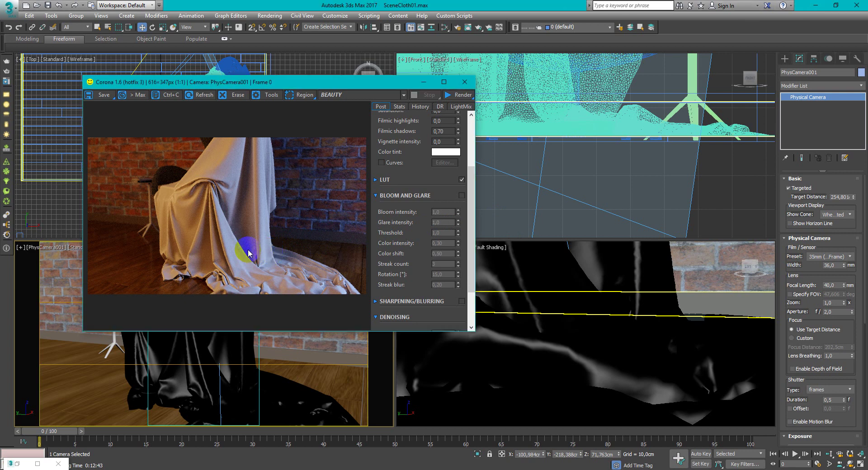
scroll(248, 250, up, 1)
scroll(248, 250, down, 1)
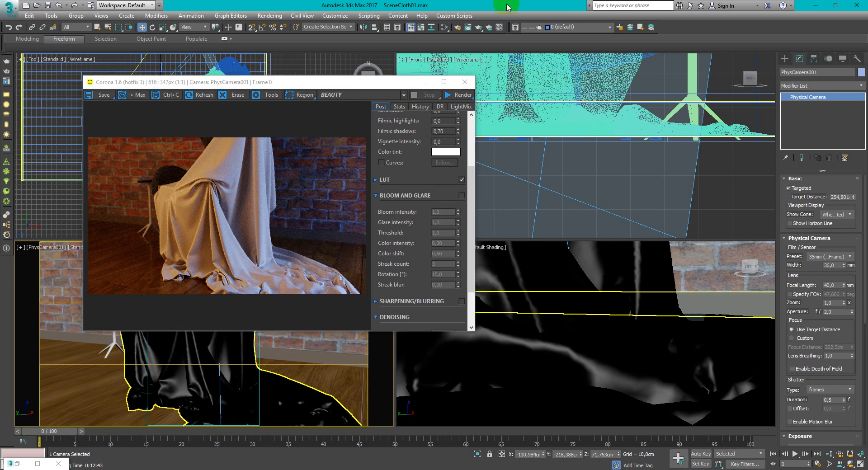
- Open the Slate Material Editor and create a new empty view named View4
drag(367, 86, 328, 65)
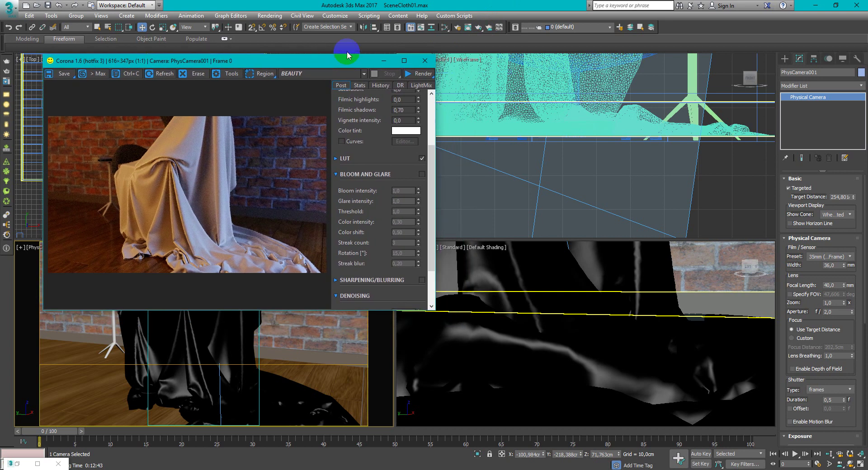
key(m)
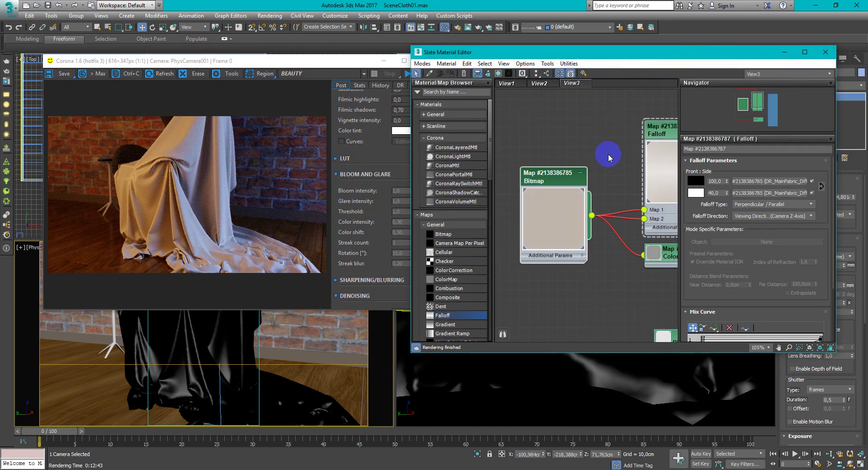
middle_drag(608, 154, 538, 157)
scroll(577, 168, down, 1)
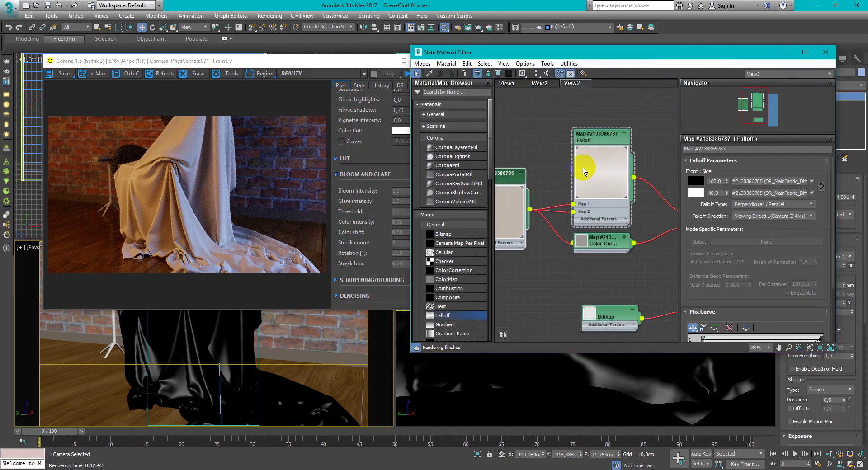
right_click(604, 85)
click(608, 91)
click(626, 103)
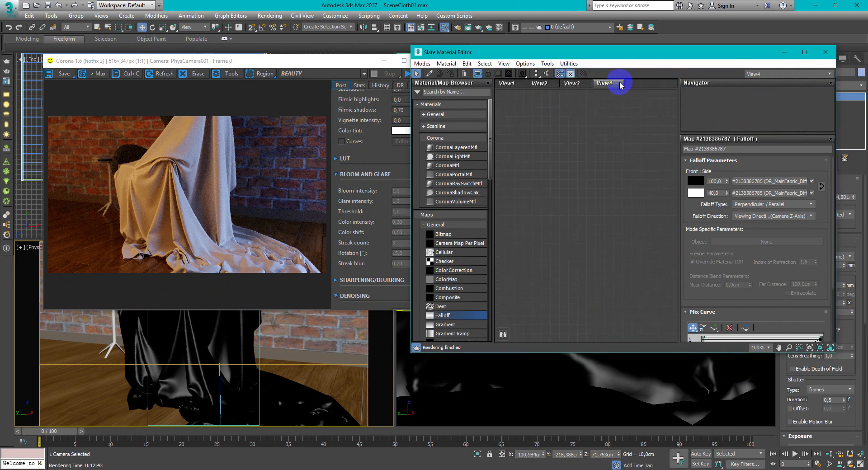
- Add a CoronaMtl material to the new view and show its parameters
drag(472, 169, 617, 145)
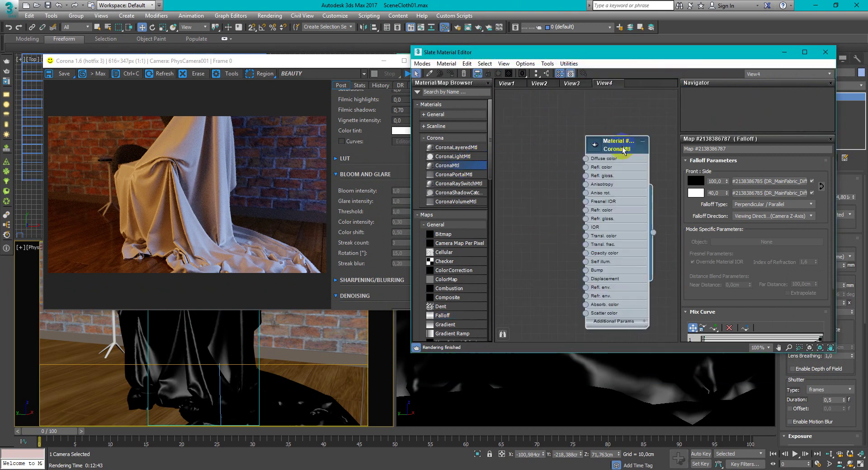
middle_drag(547, 174, 600, 177)
scroll(584, 180, down, 1)
click(272, 349)
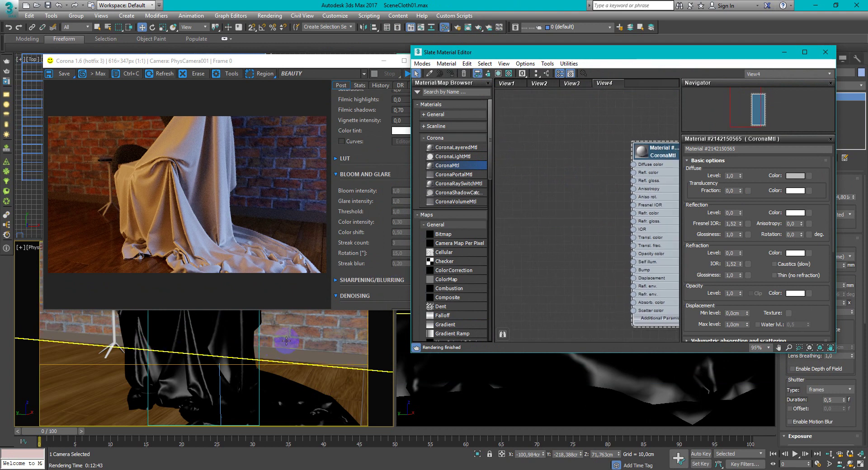
click(510, 255)
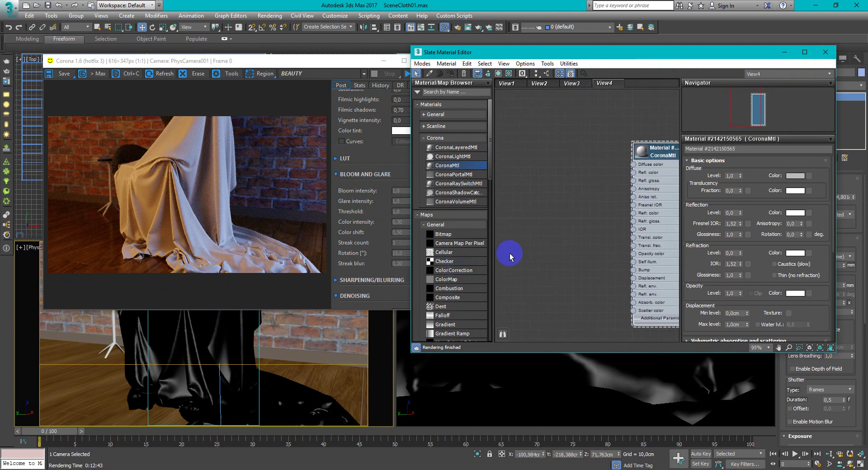
- Inspect DR_MainFabric_Diff.jpg from the TexCloth folder and connect it as a bitmap to the CoronaMtl's Diffuse color
key(alt+Tab)
click(227, 288)
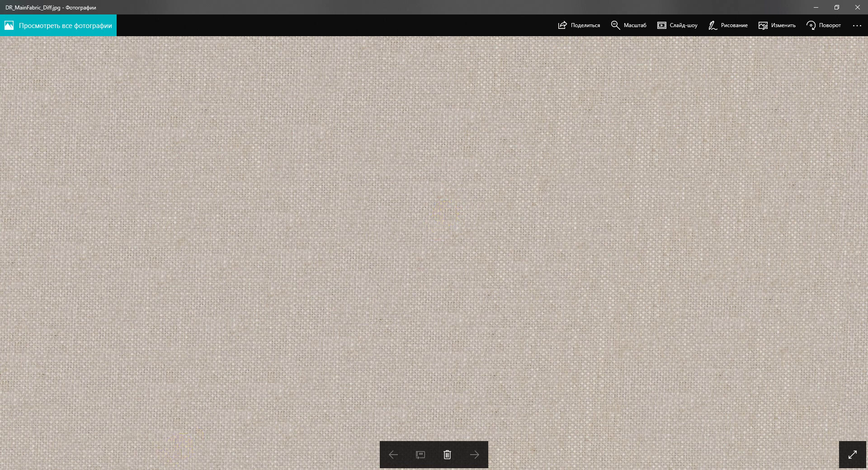
click(857, 6)
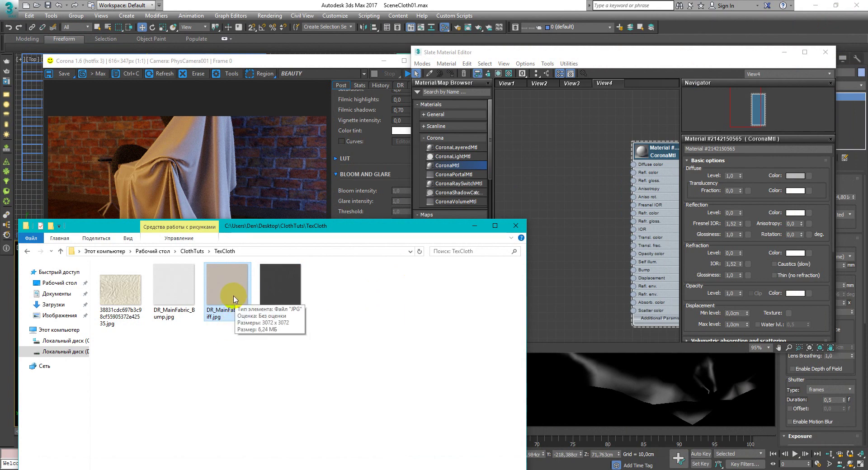
drag(234, 300, 632, 166)
drag(556, 172, 564, 164)
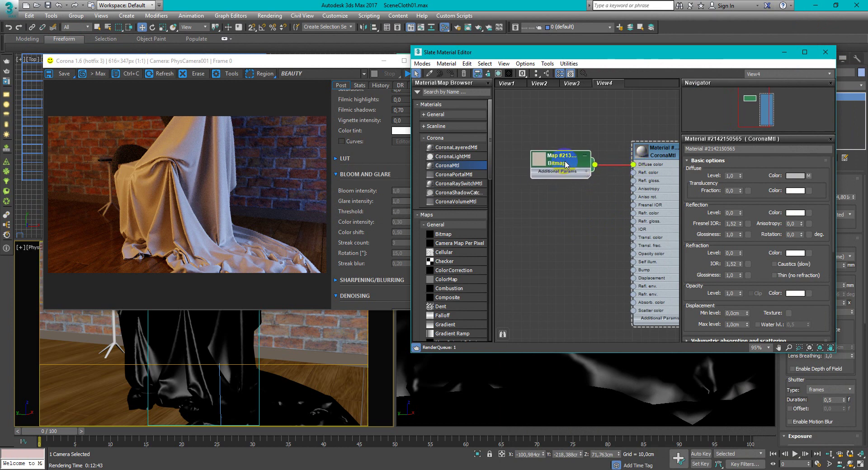
- Assign the new CoronaMtl material to the draped cloth in the camera viewport
drag(660, 157, 355, 369)
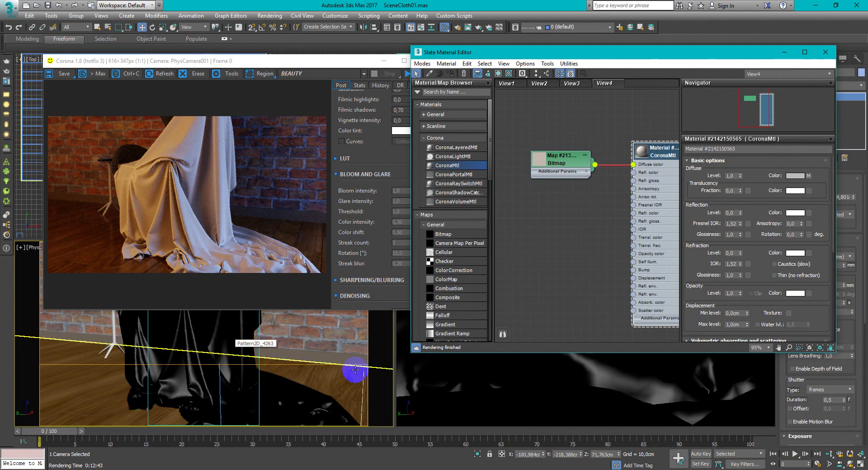
click(497, 387)
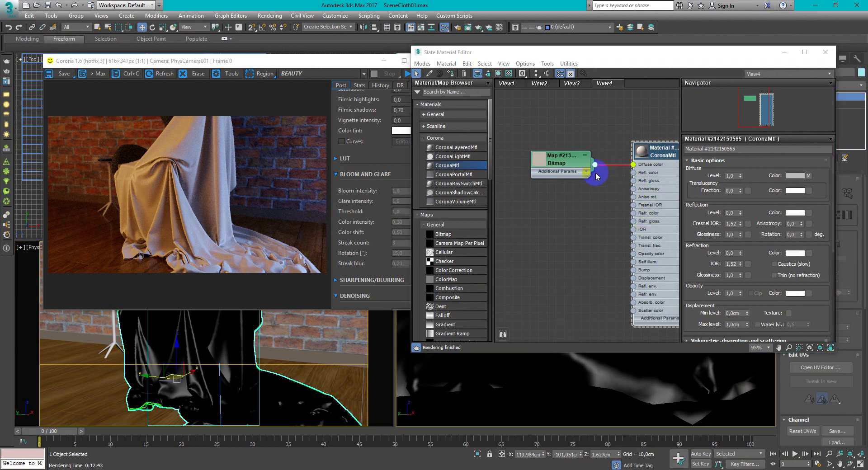
click(532, 161)
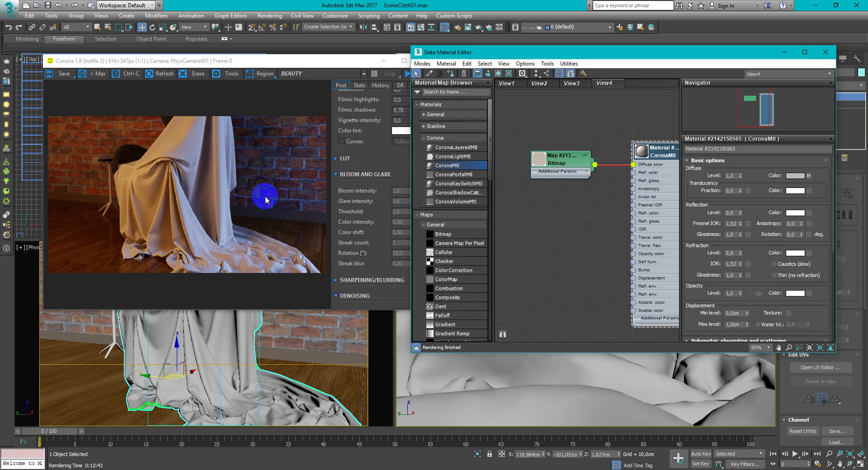
- Start a Corona interactive render of the PhysCamera001 view and reposition the frame buffer window
click(8, 72)
drag(302, 64, 272, 47)
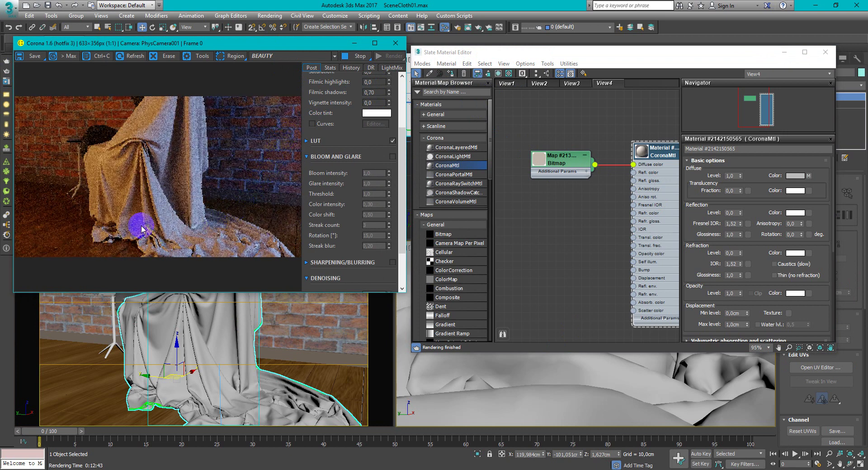
drag(161, 44, 250, 58)
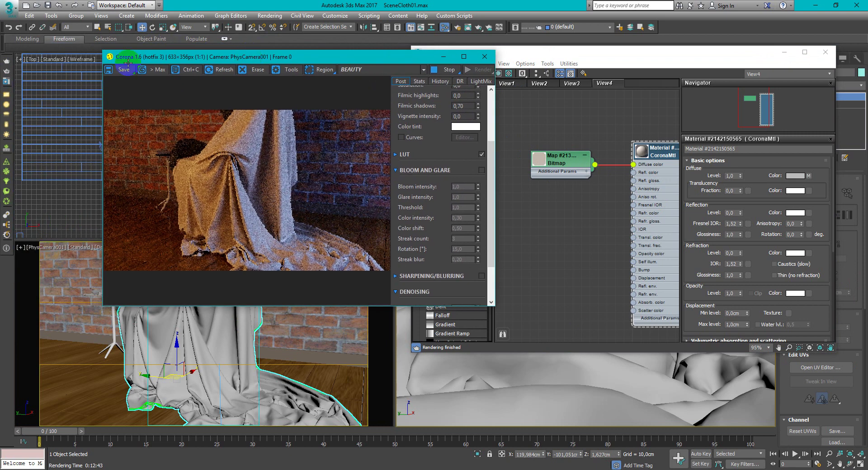
- Switch the camera viewport to PhysCamera002 for a close-up render of the cloth and move the frame buffer aside
click(52, 247)
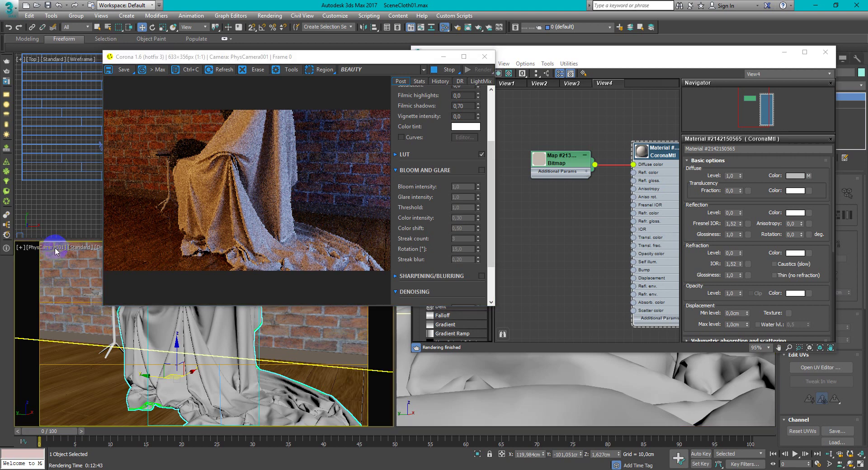
click(56, 251)
mouse_move(116, 256)
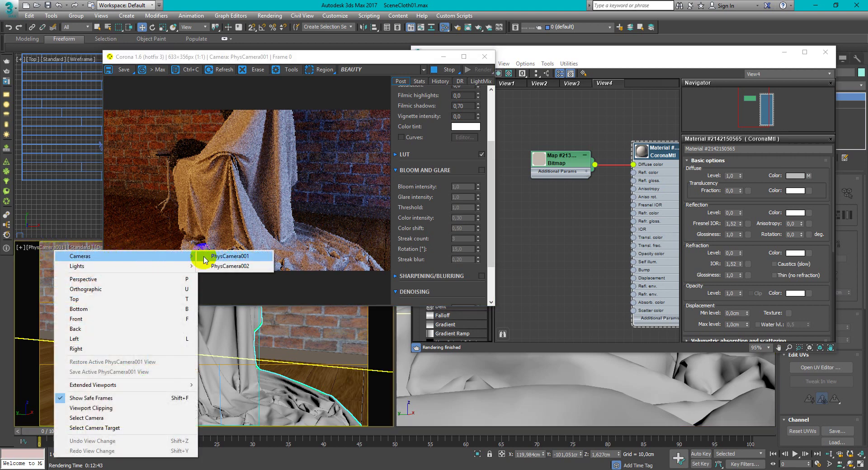
click(240, 267)
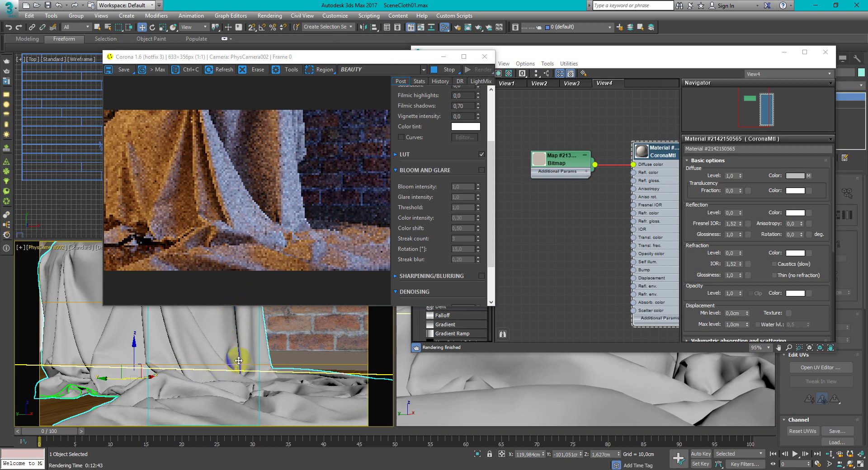
drag(357, 57, 271, 32)
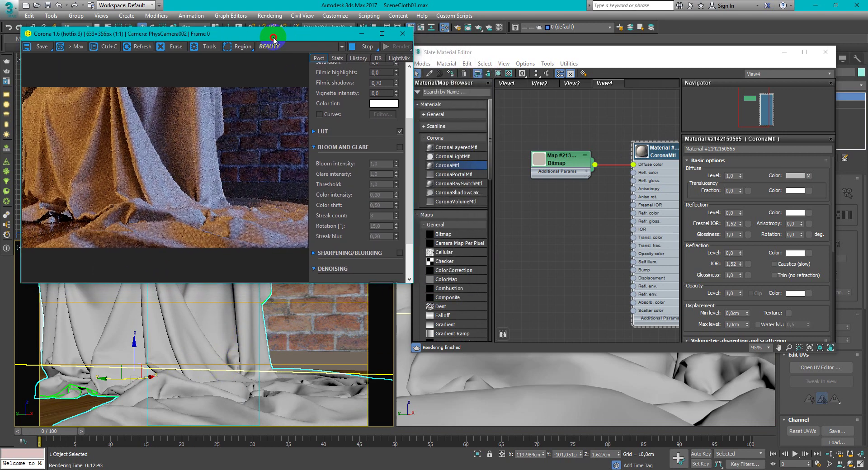
click(159, 346)
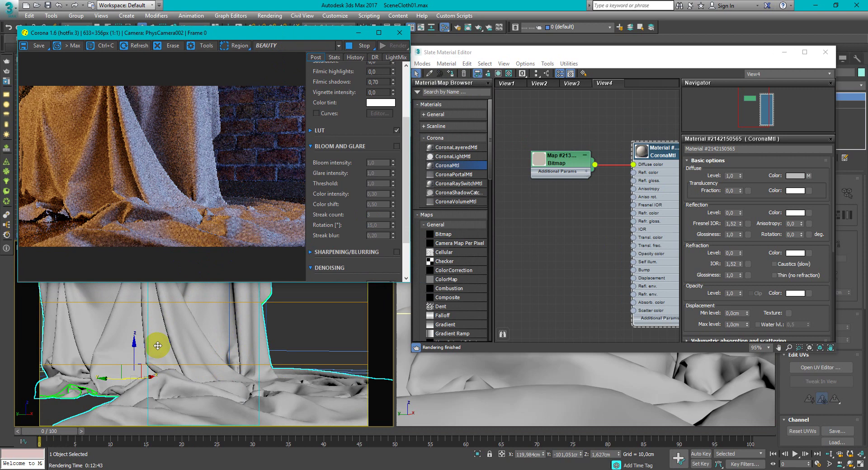
- Set the diffuse fabric bitmap's U and V tiling to 7
double_click(570, 159)
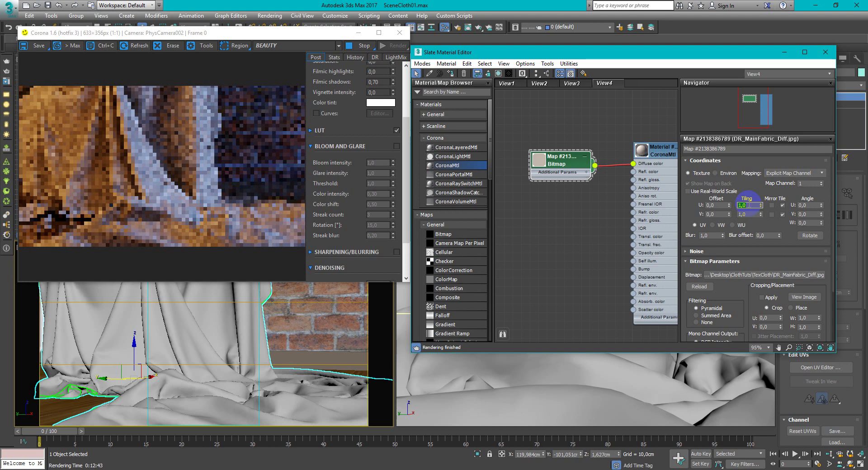
click(157, 223)
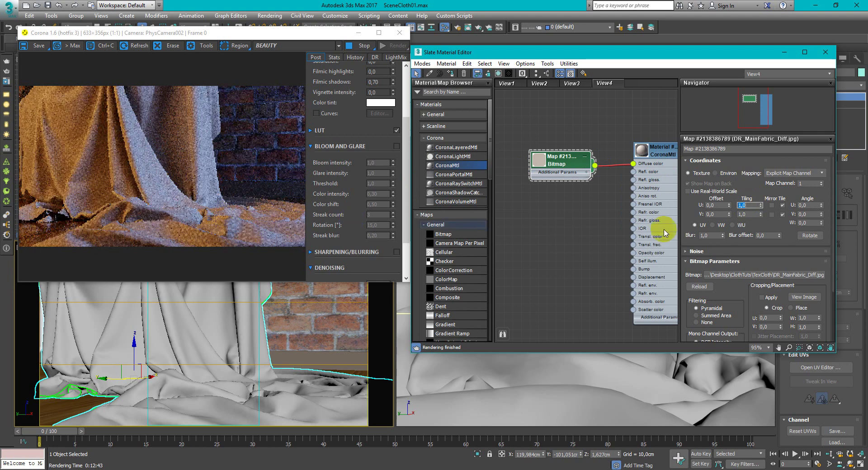
click(752, 206)
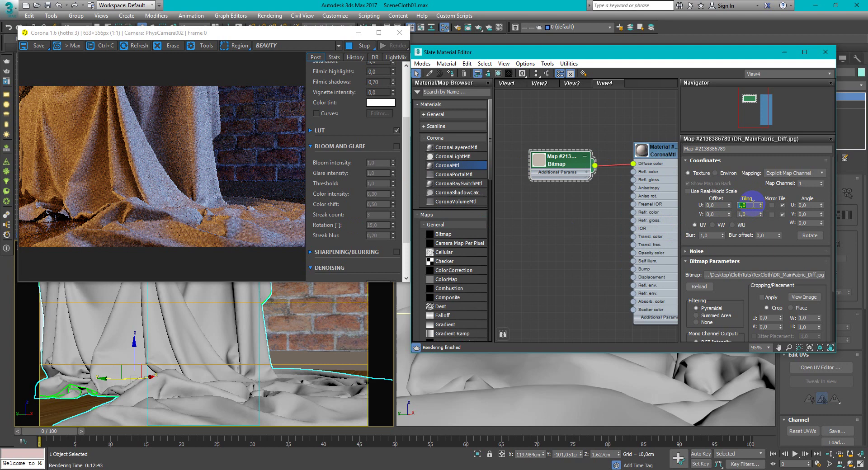
key(Tab)
text(7)
key(Return)
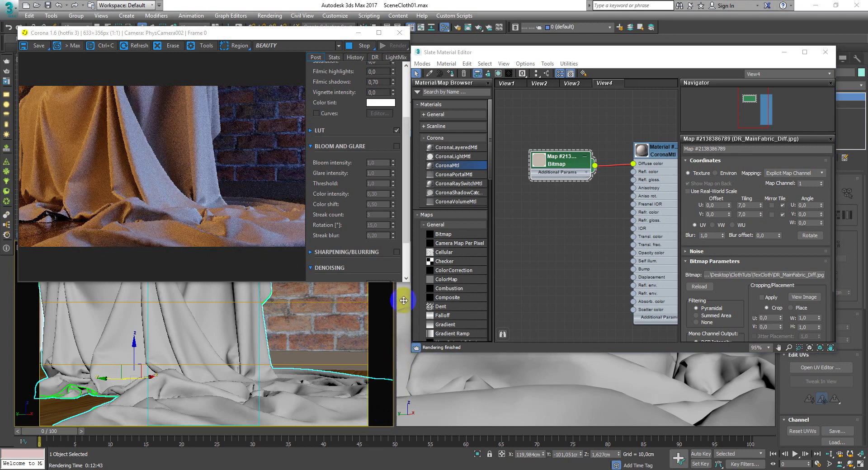
- Enlarge the frame buffer to about 1424×801 px and restrict rendering to a region over the folds on the floor
click(294, 274)
drag(405, 280, 765, 467)
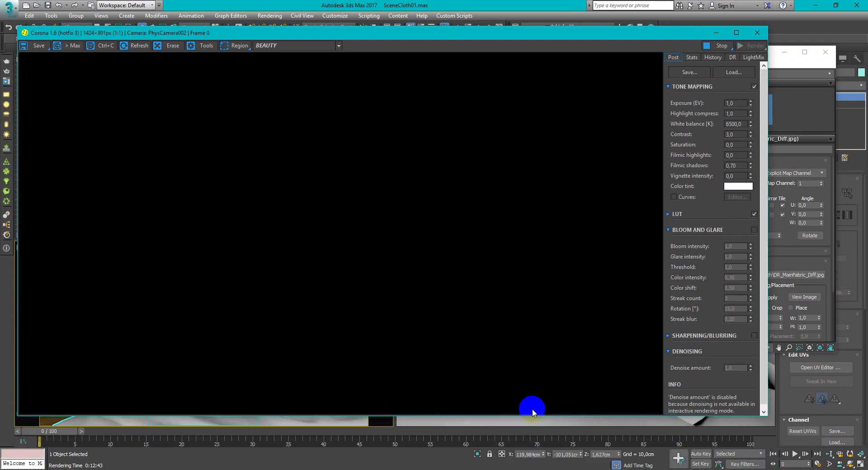
drag(488, 39, 477, 28)
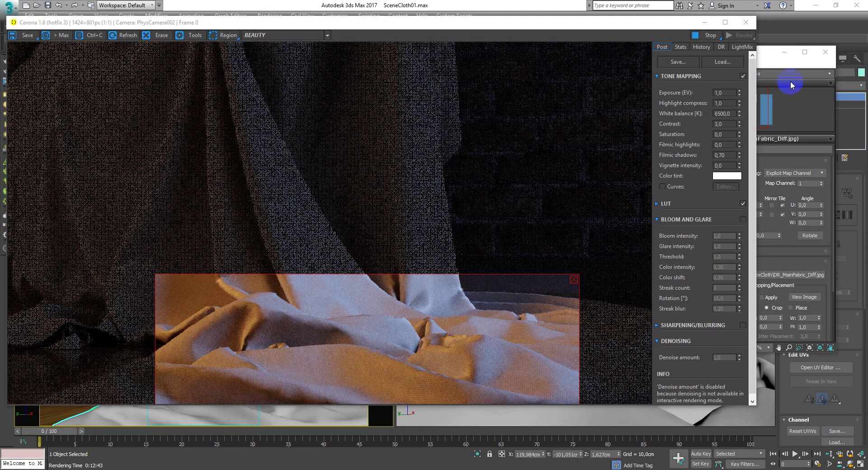
- Add DR_MainFabric_Bump.jpg from the TexCloth folder as a bitmap, inspect the image, and connect it to the CoronaMtl's Bump input
click(774, 64)
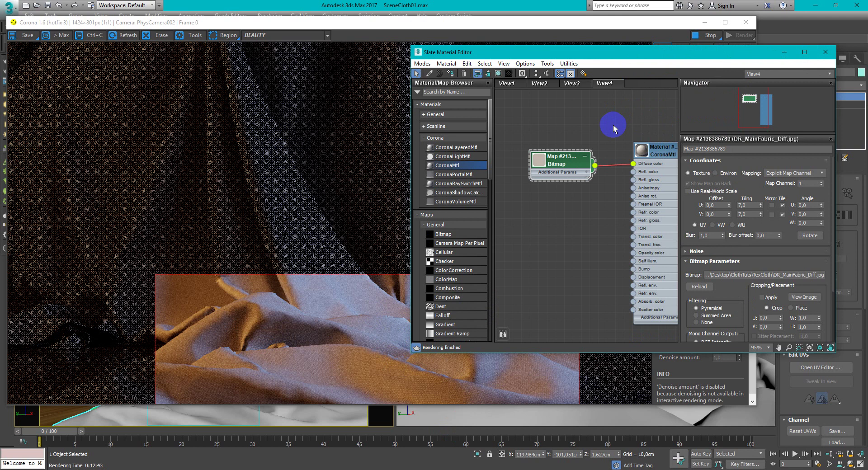
middle_drag(604, 248, 606, 226)
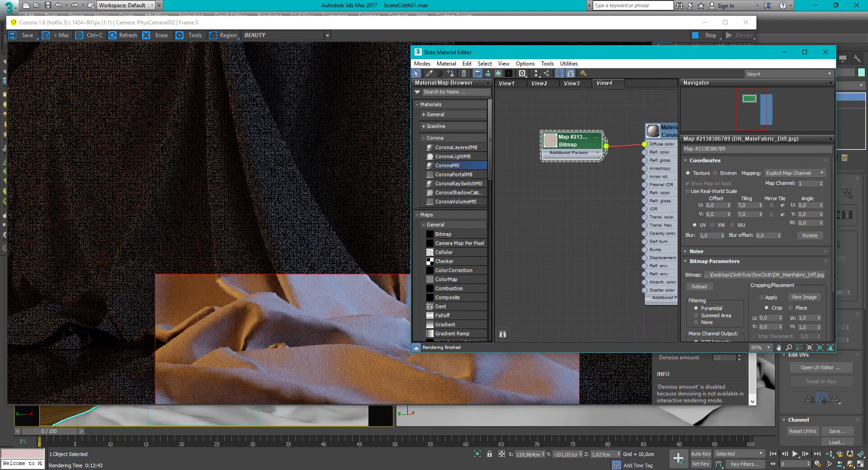
mouse_move(74, 469)
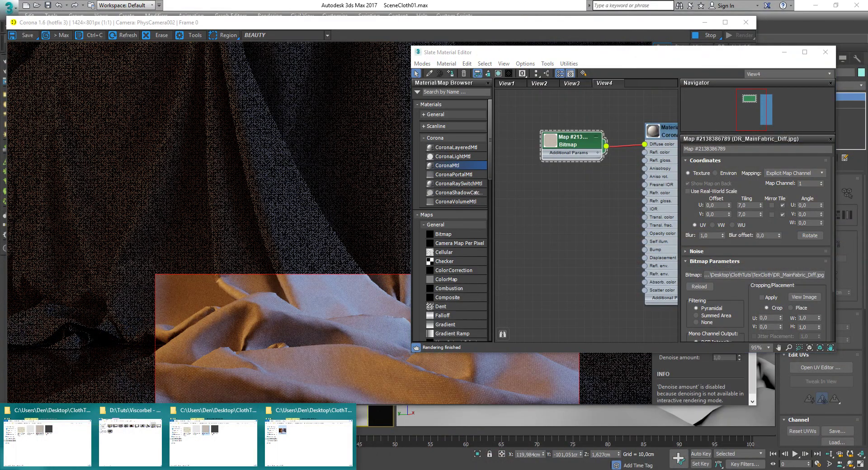
click(234, 437)
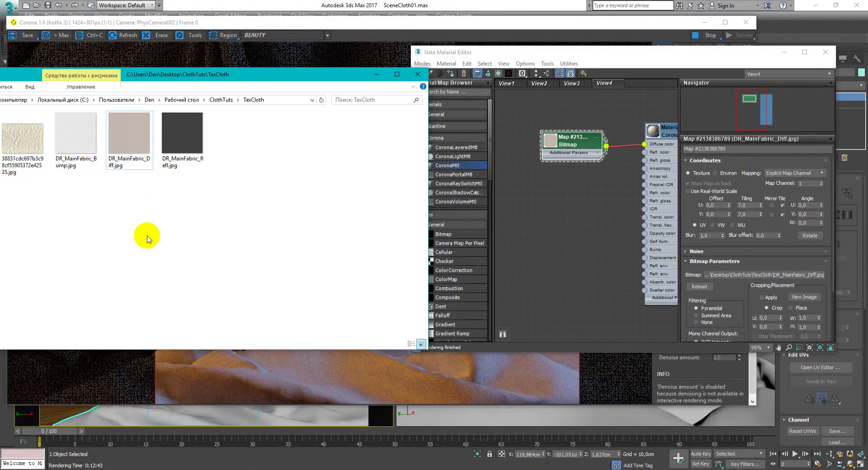
drag(77, 141, 565, 207)
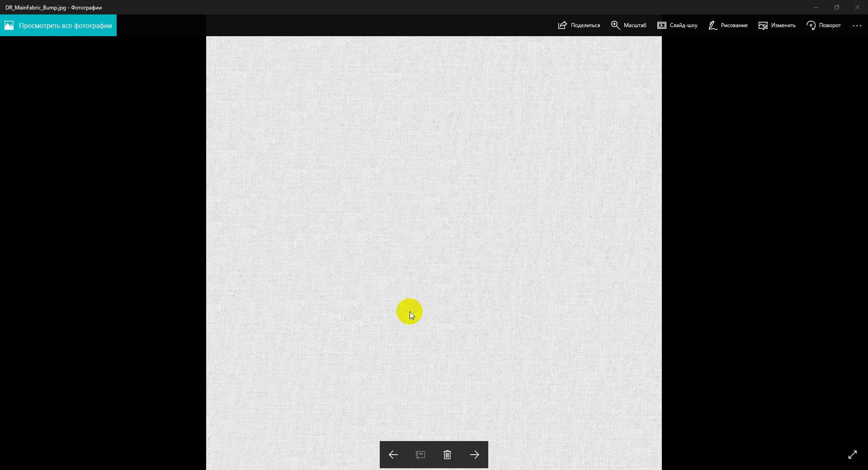
scroll(409, 311, up, 3)
click(810, 8)
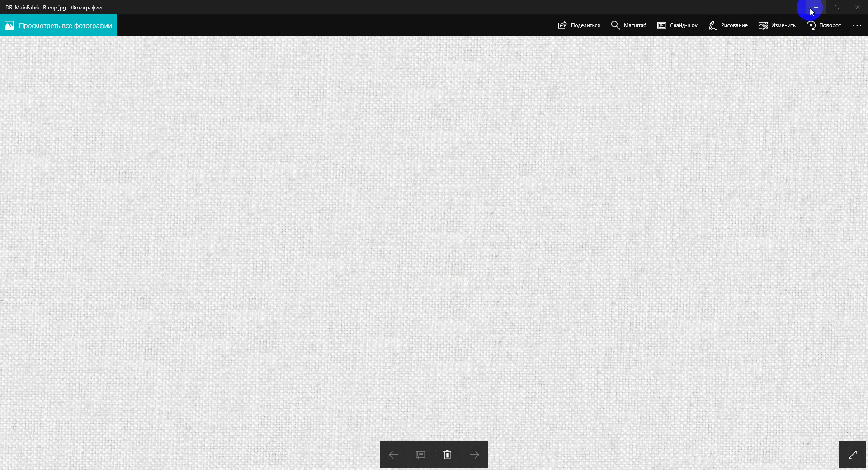
click(816, 8)
click(591, 199)
drag(581, 206, 638, 251)
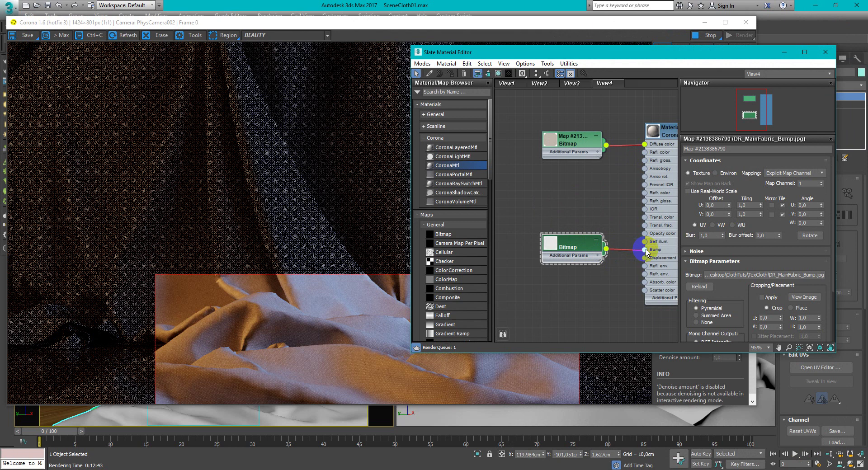
- Examine the CoronaMtl's Bump amount in its maps list and inspect the bump effect on the floor folds in the render region
middle_drag(599, 191, 525, 186)
double_click(601, 140)
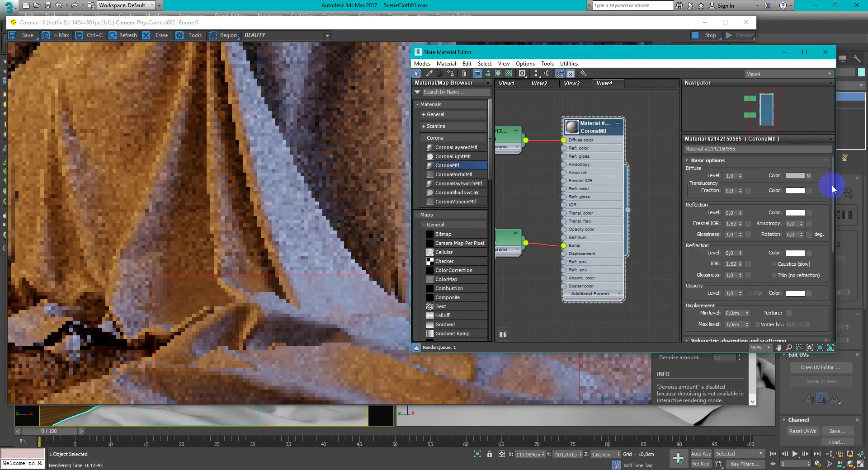
scroll(832, 186, down, 10)
click(577, 26)
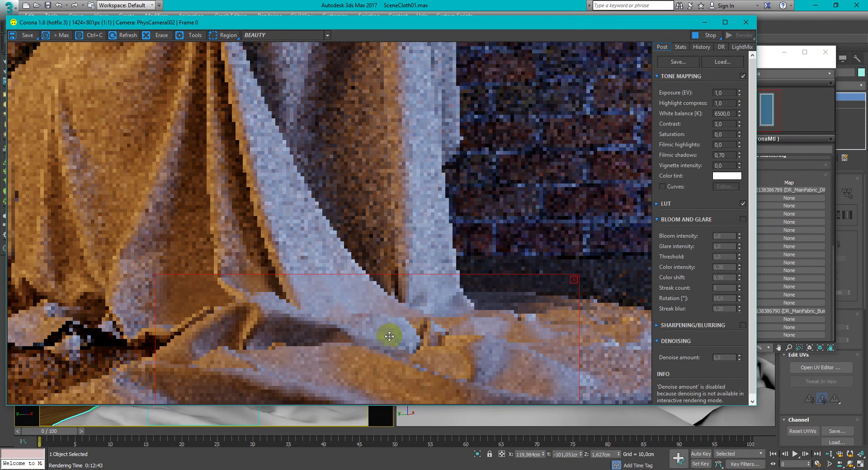
scroll(394, 335, down, 4)
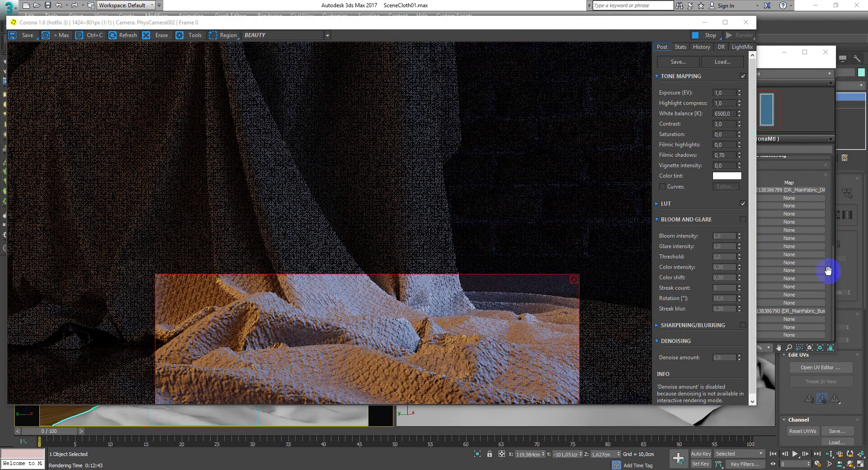
click(833, 263)
scroll(596, 217, up, 1)
middle_drag(593, 216, 652, 205)
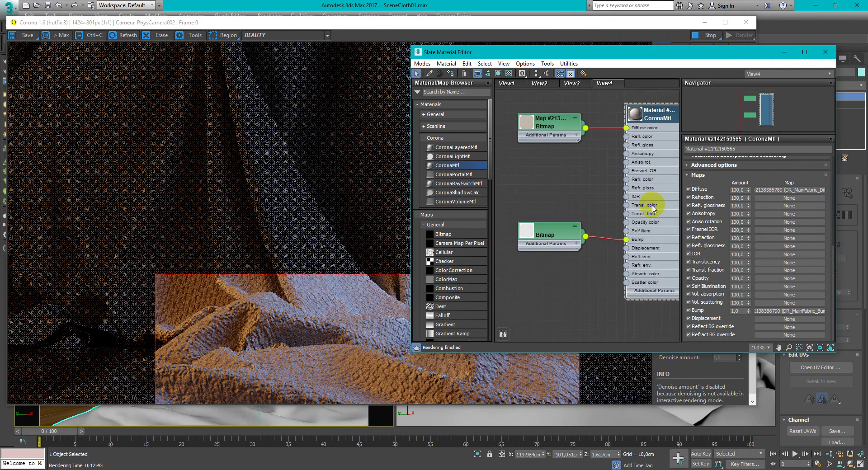
- Reload the DR_MainFabric_Bump.jpg bitmap and set its U and V tiling to 7, matching the diffuse bitmap
double_click(566, 234)
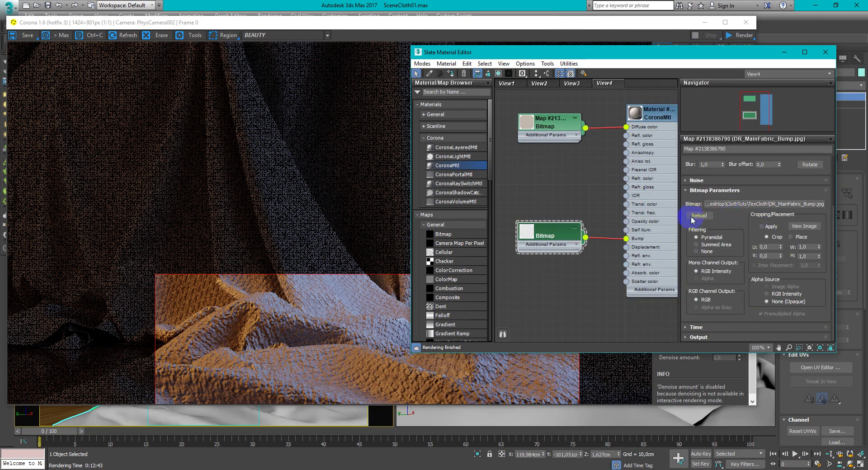
click(694, 216)
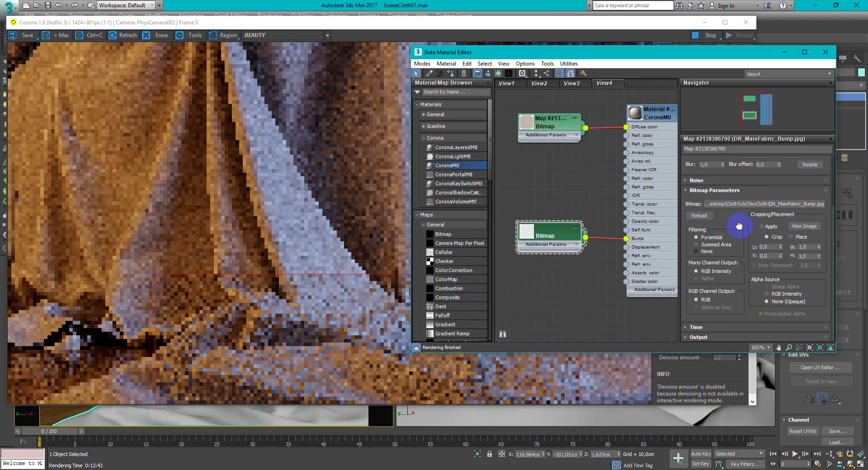
scroll(742, 280, up, 3)
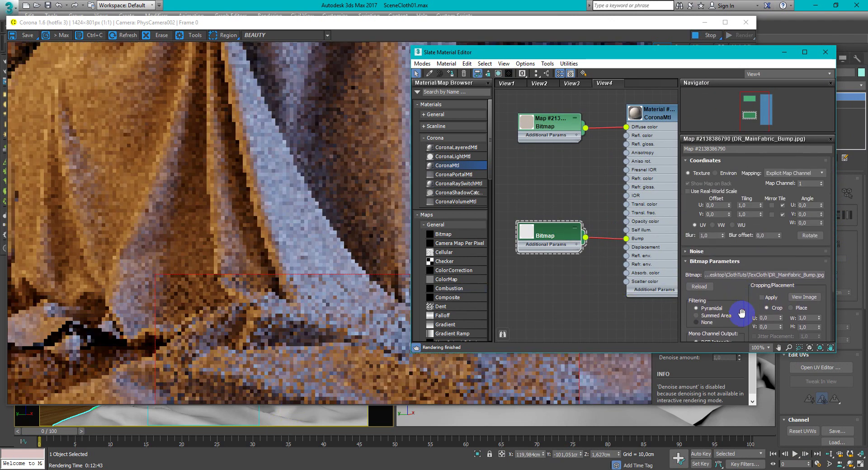
double_click(557, 125)
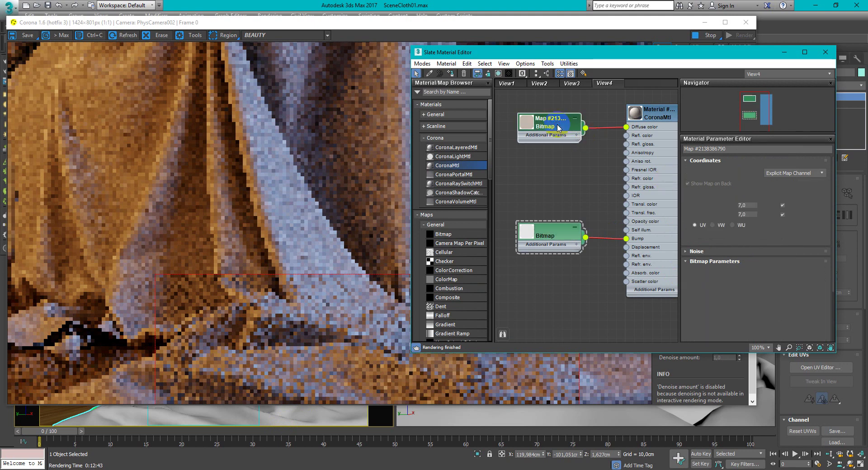
double_click(570, 235)
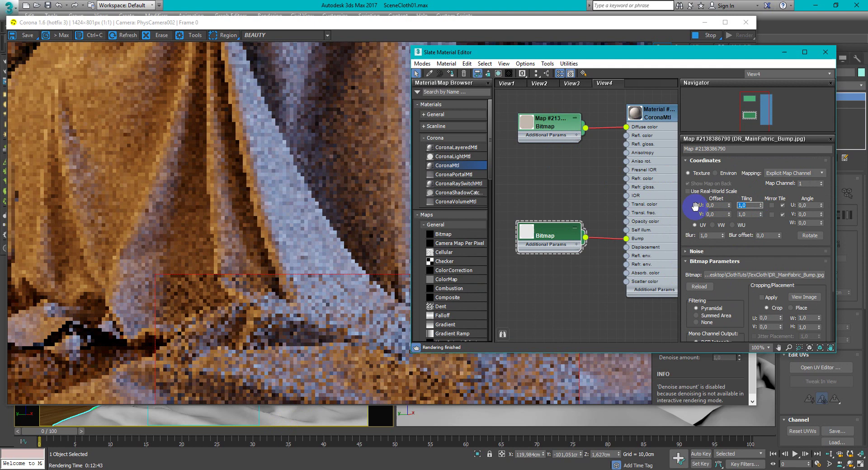
text(7)
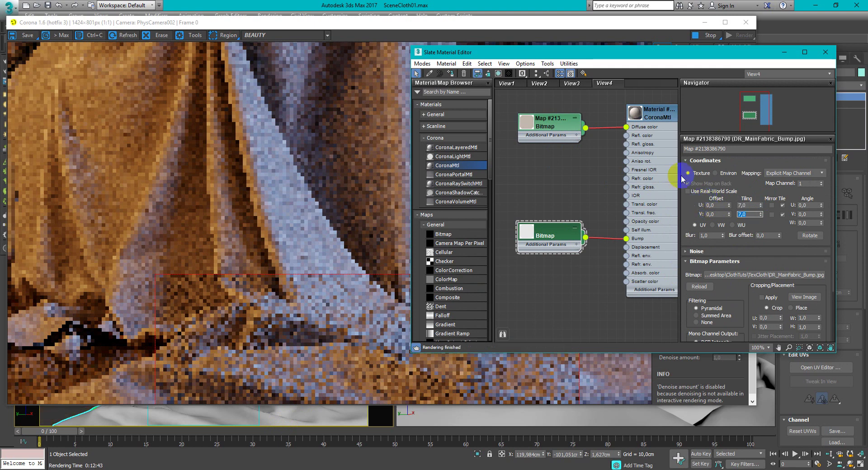
- Set the CoronaMtl's Bump amount to 0.4 and shift the bump bitmap node slightly down in the graph
middle_drag(594, 204, 582, 203)
double_click(645, 117)
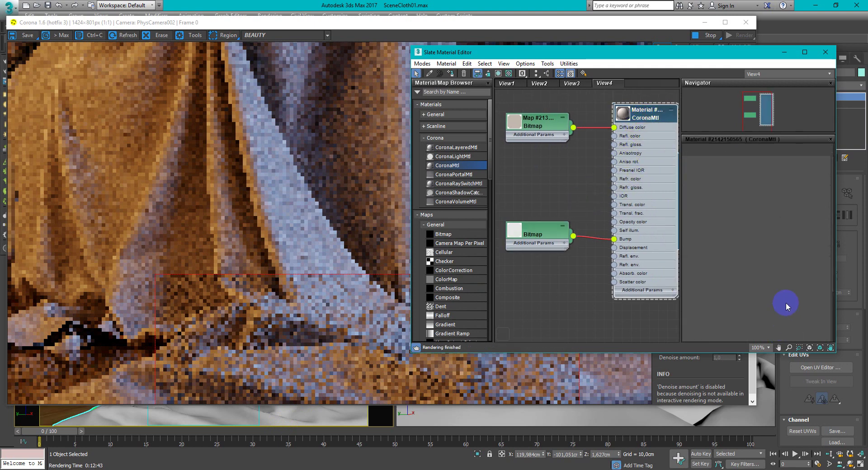
scroll(786, 303, down, 15)
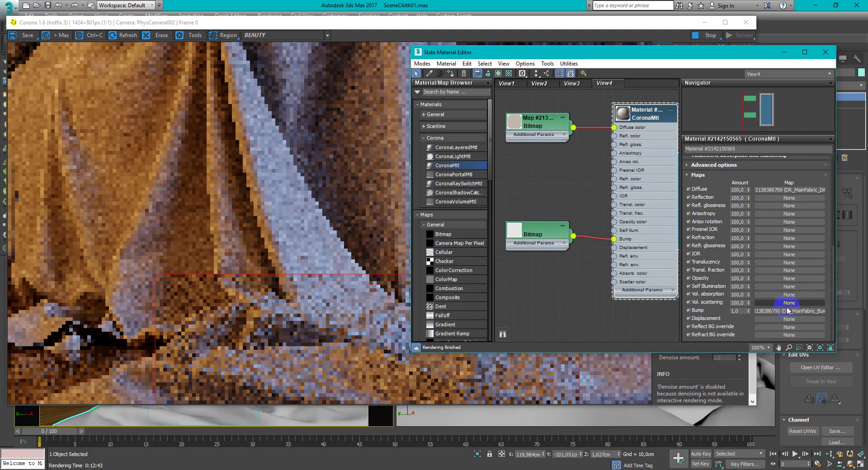
double_click(738, 311)
text(4)
key(Return)
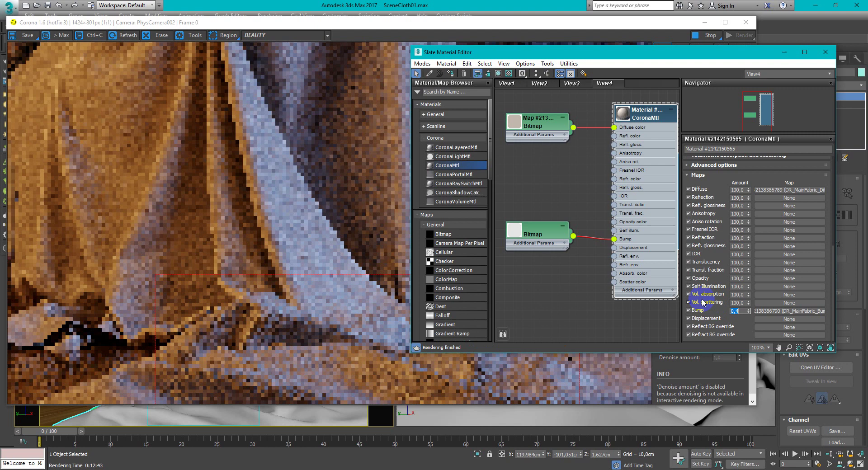
click(552, 239)
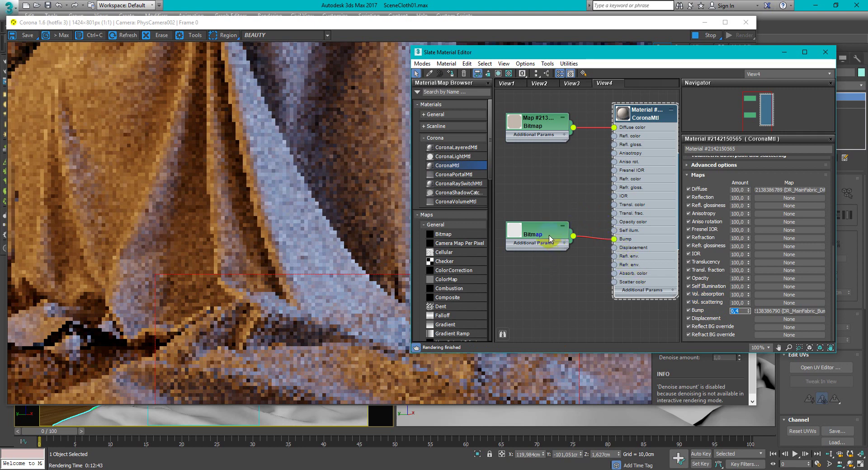
drag(547, 237, 550, 261)
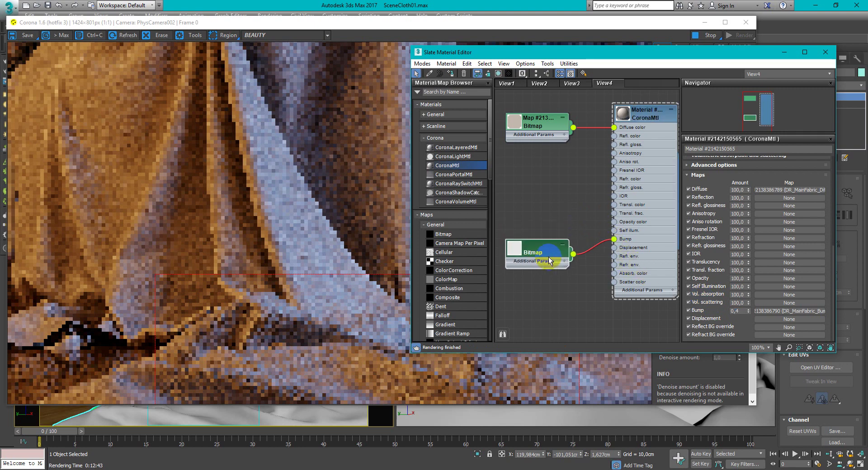
- Inspect the finer bump in the region render and store the current frame buffer image in the render history
click(384, 28)
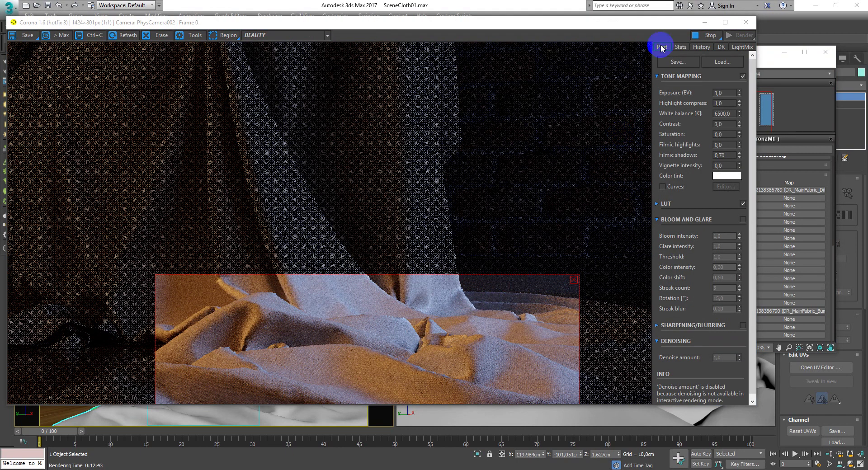
click(700, 47)
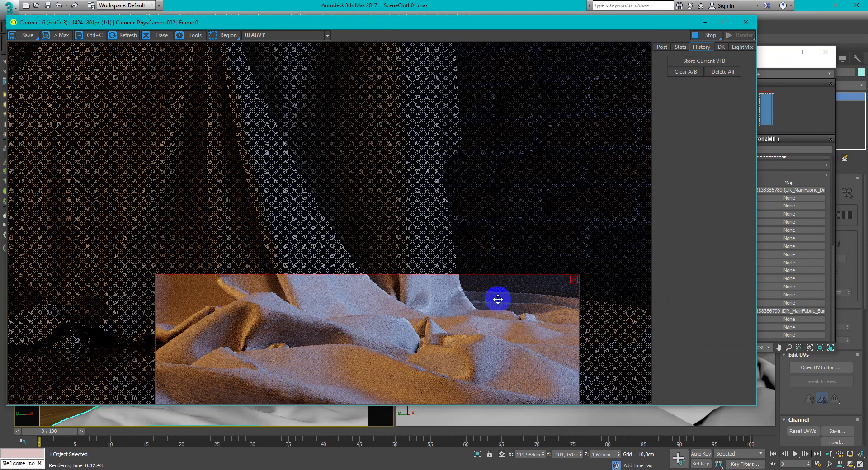
click(449, 284)
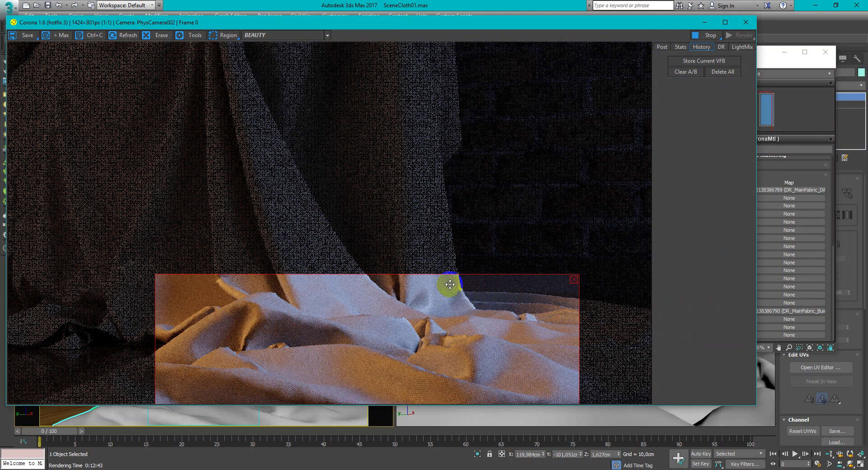
click(450, 279)
click(712, 60)
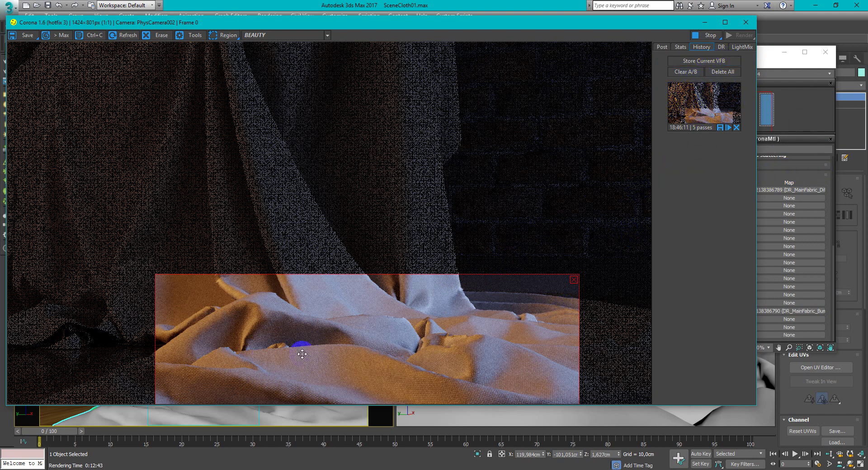
- Add a Falloff map between the diffuse bitmap and the CoronaMtl, and connect it to the Diffuse color input
click(774, 64)
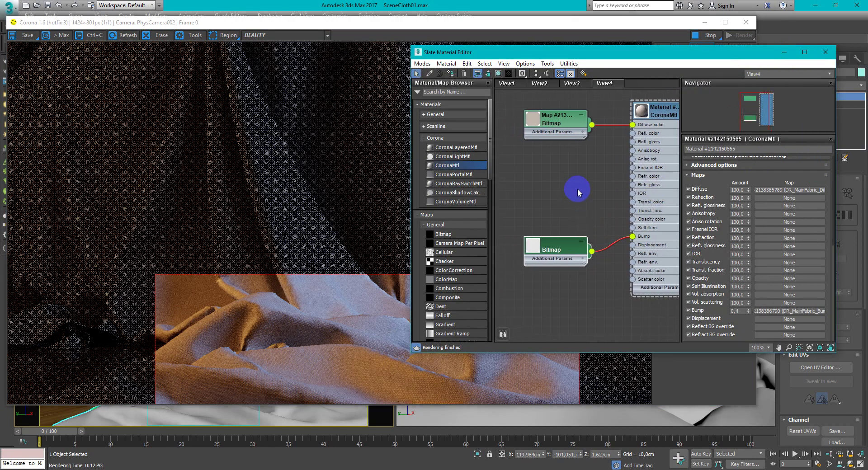
middle_drag(578, 193, 594, 203)
drag(582, 135, 535, 133)
mouse_move(546, 166)
middle_down()
mouse_move(560, 168)
mouse_move(540, 176)
middle_up()
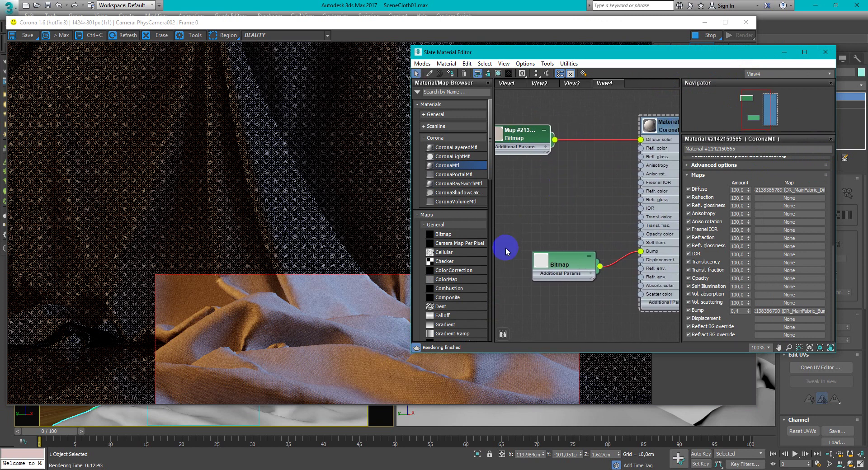
drag(446, 316, 592, 143)
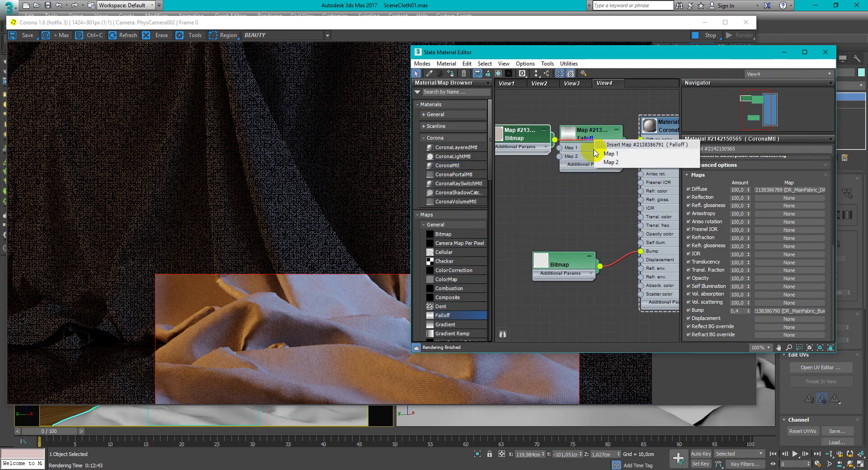
click(536, 200)
drag(628, 151, 641, 140)
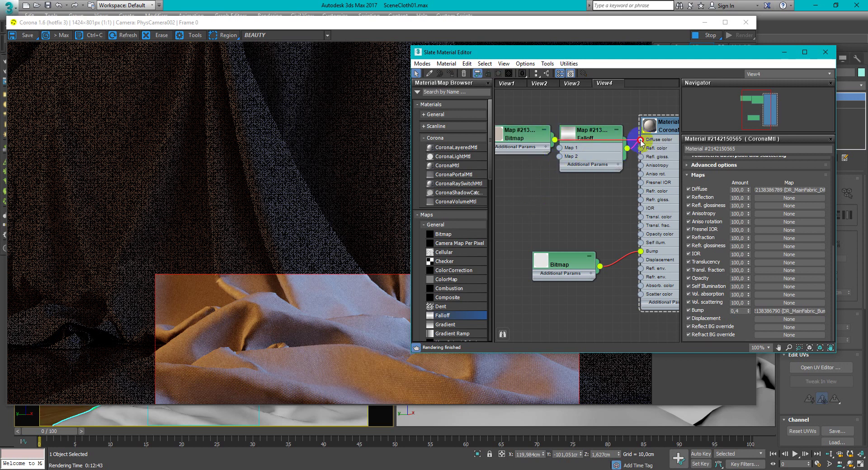
- Rearrange the graph by moving the diffuse bitmap node further left and the Falloff node below it
drag(534, 140, 508, 127)
click(539, 176)
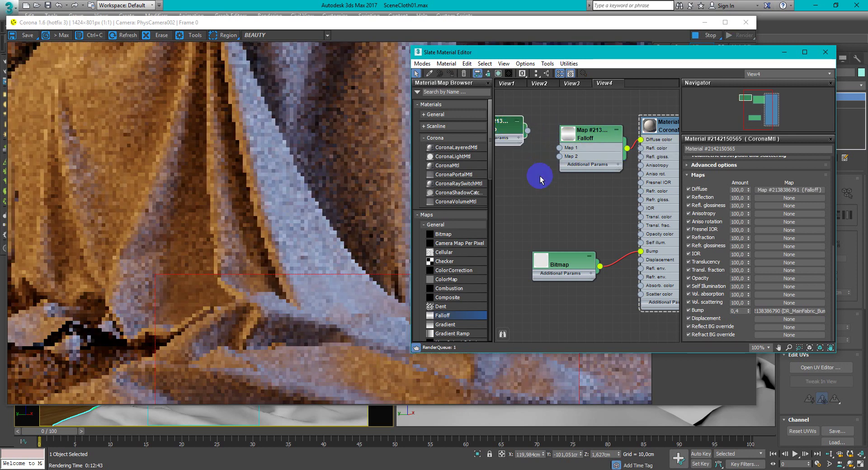
drag(595, 137, 567, 164)
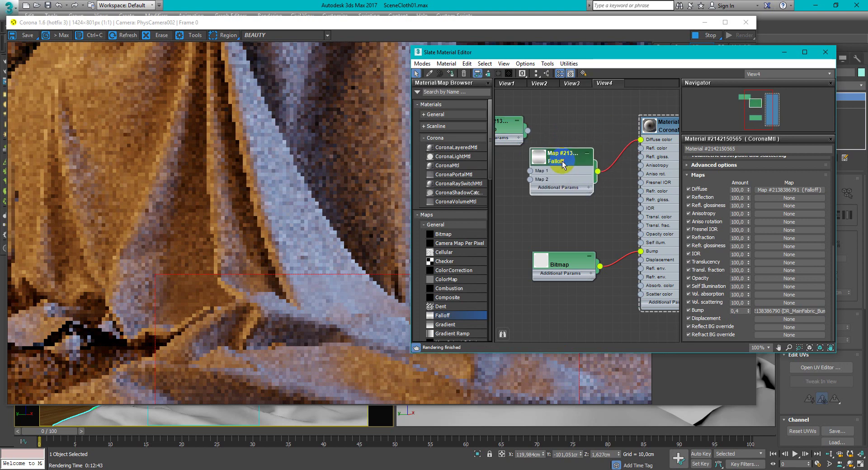
click(574, 138)
middle_drag(575, 138, 564, 126)
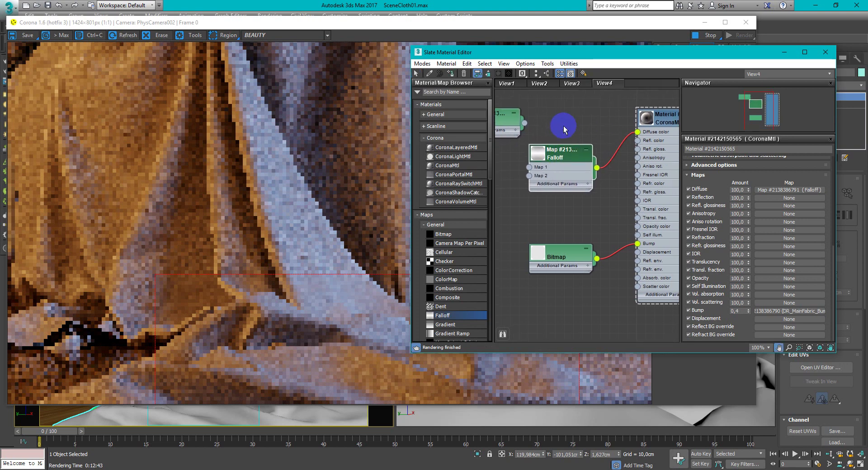
click(615, 103)
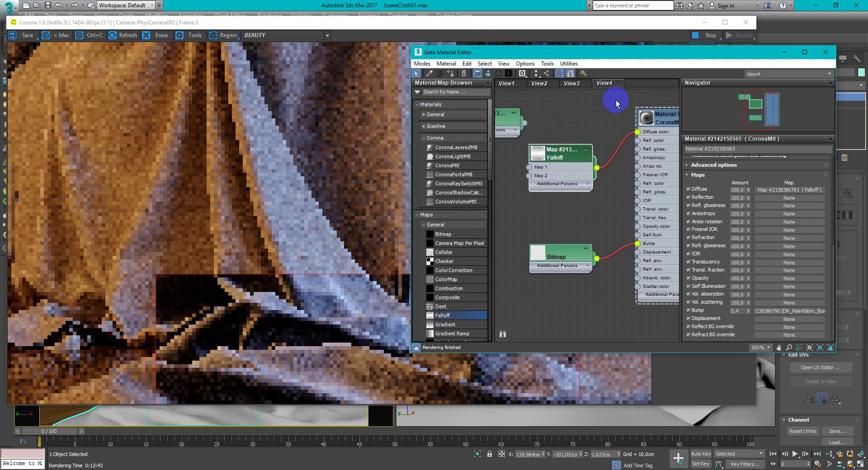
- Set the Falloff map's type to Towards / Away and shift its node slightly up in the graph
double_click(562, 159)
click(799, 237)
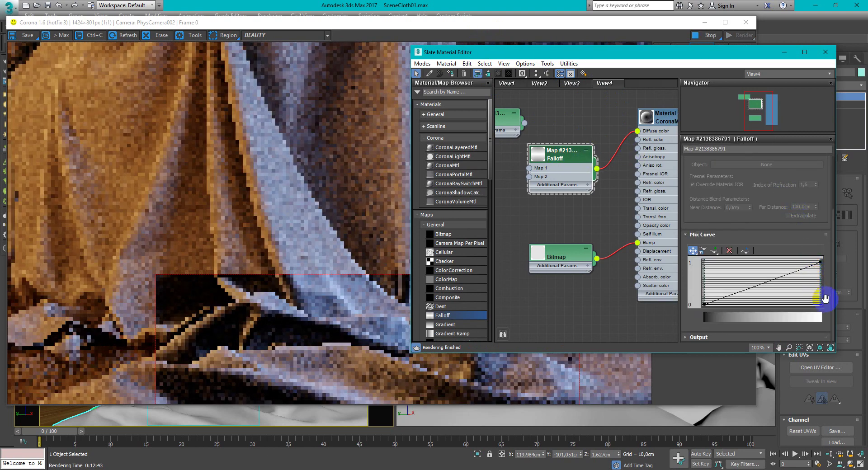
drag(833, 296, 835, 226)
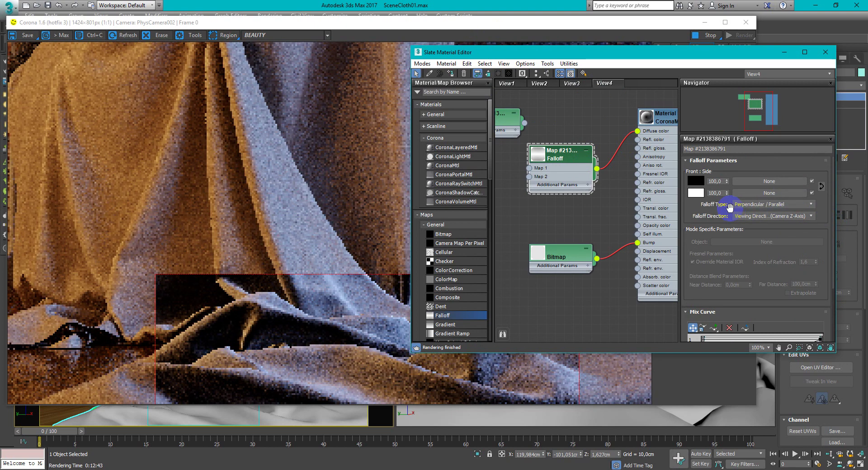
click(756, 204)
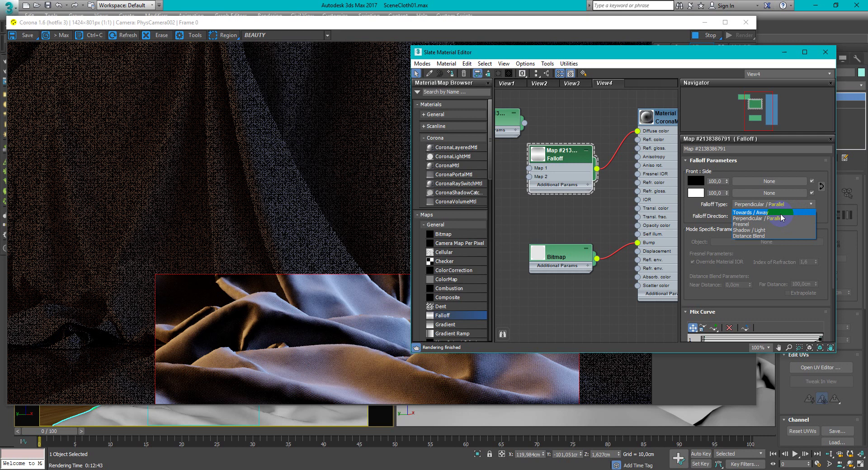
click(829, 216)
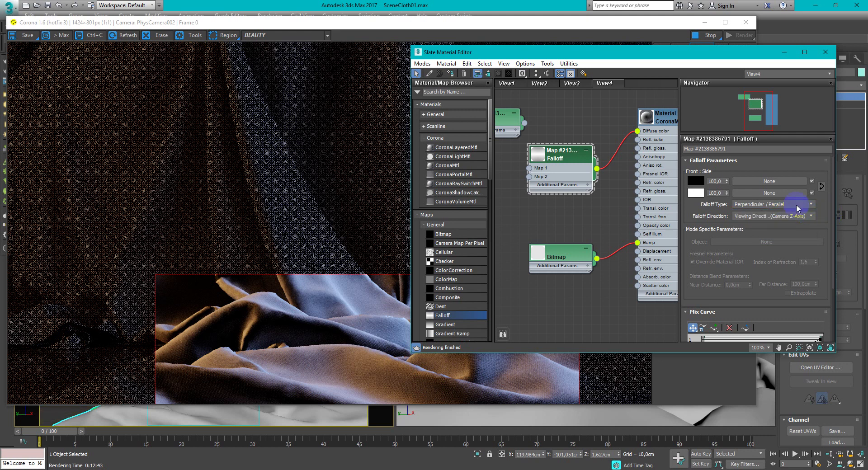
click(796, 204)
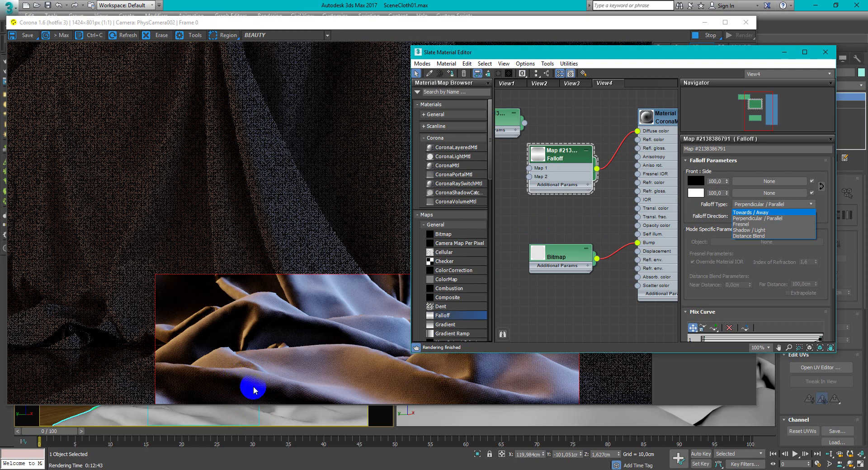
click(770, 212)
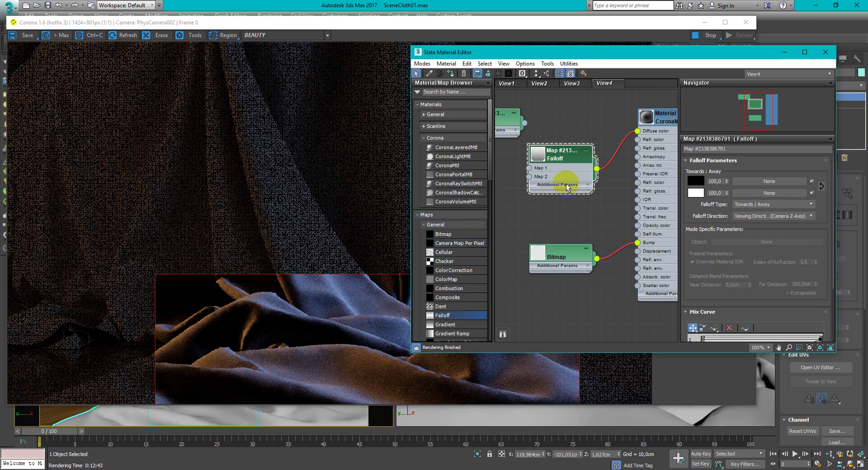
middle_drag(574, 198, 583, 194)
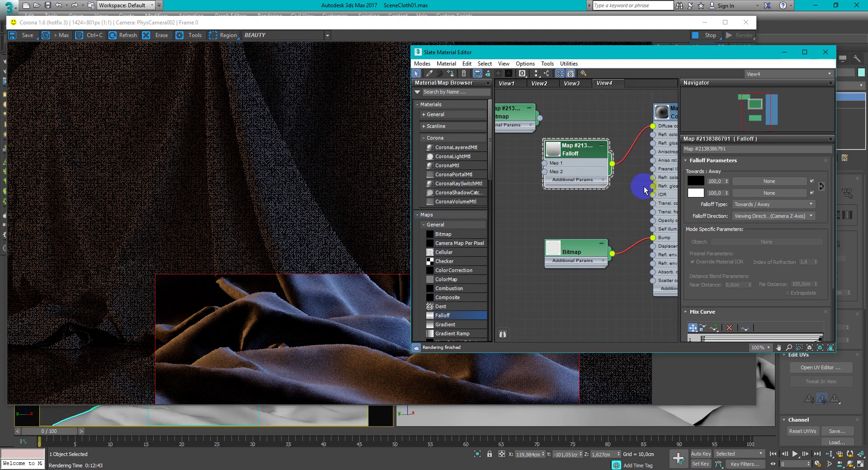
drag(584, 152, 584, 142)
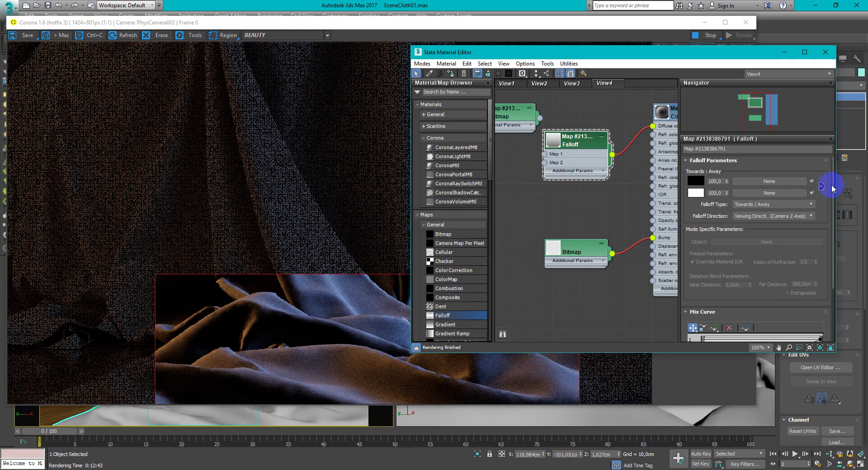
- Convert the upper end point of the Falloff map's mix curve to a Bezier point and bend the curve downward
drag(830, 184, 833, 229)
click(818, 282)
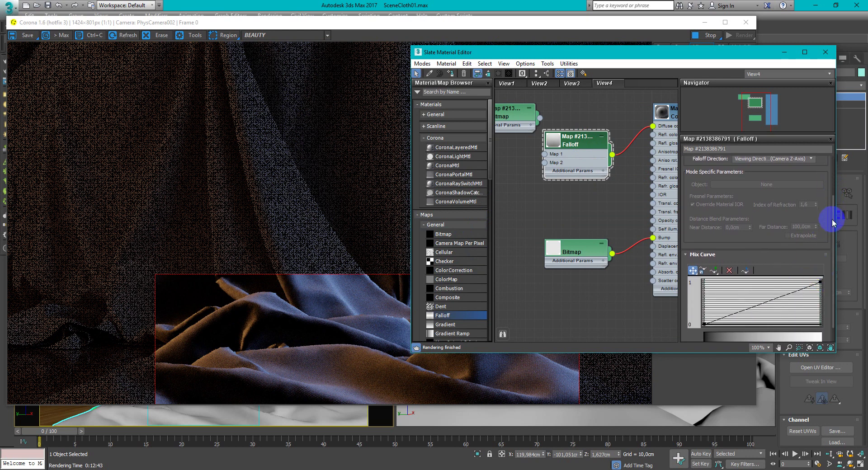
click(728, 285)
double_click(661, 112)
middle_drag(621, 189, 562, 191)
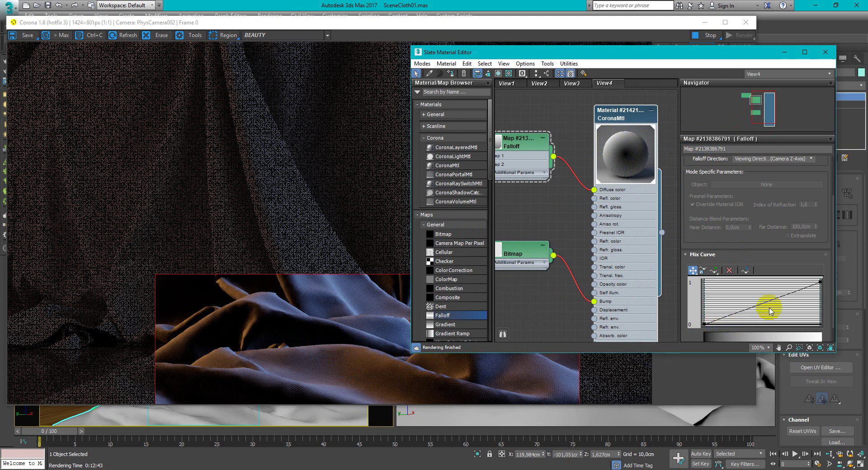
right_click(820, 281)
click(823, 307)
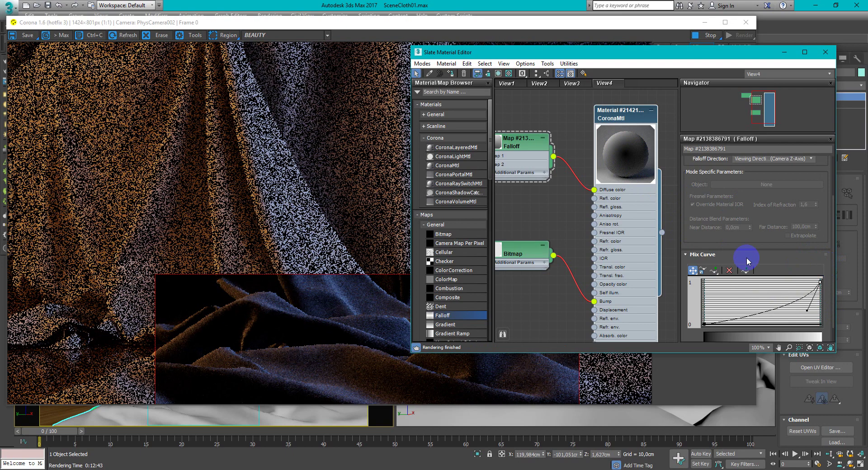
- Connect the diffuse bitmap to both the Map 1 and Map 2 inputs of the Falloff map
middle_drag(529, 220, 608, 225)
middle_drag(540, 198, 581, 206)
drag(580, 126, 608, 170)
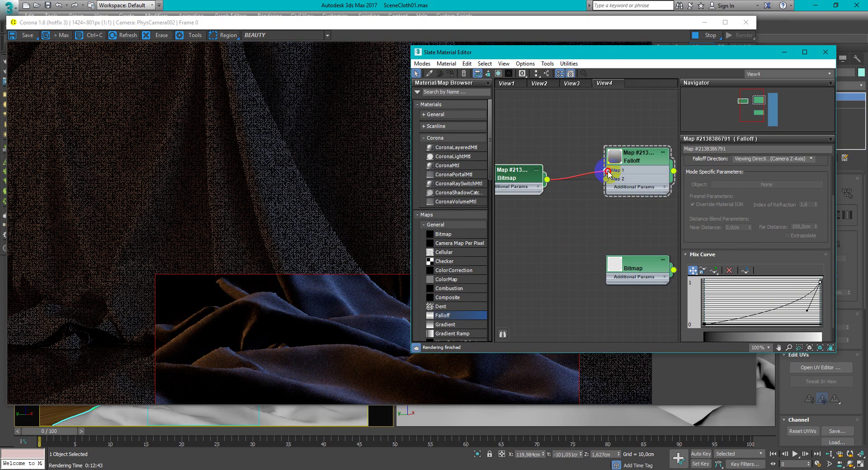
drag(547, 180, 607, 181)
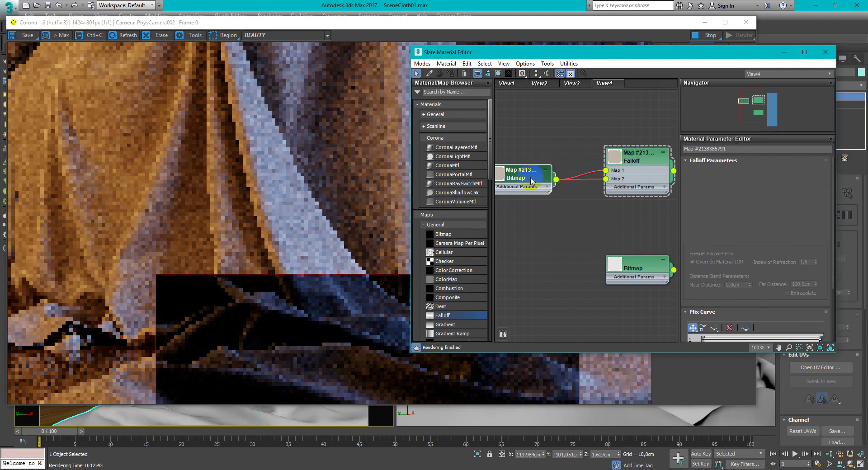
- Enlarge the Falloff node's preview and set the amount of its second color slot to 50,0
double_click(617, 155)
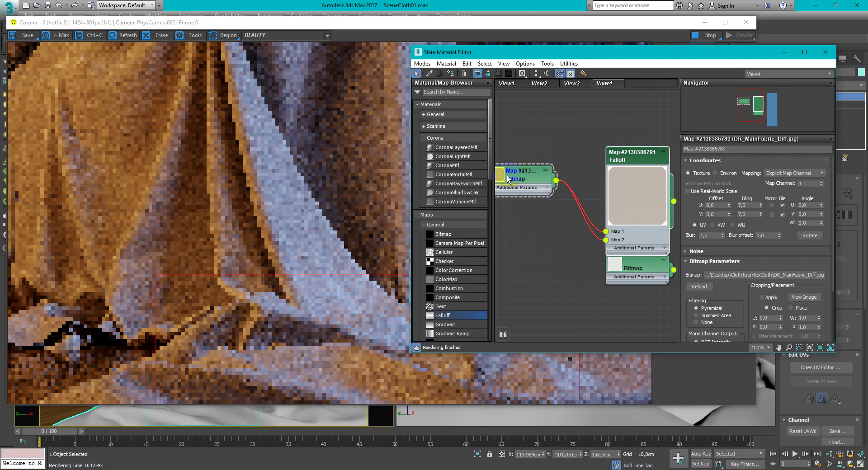
click(644, 170)
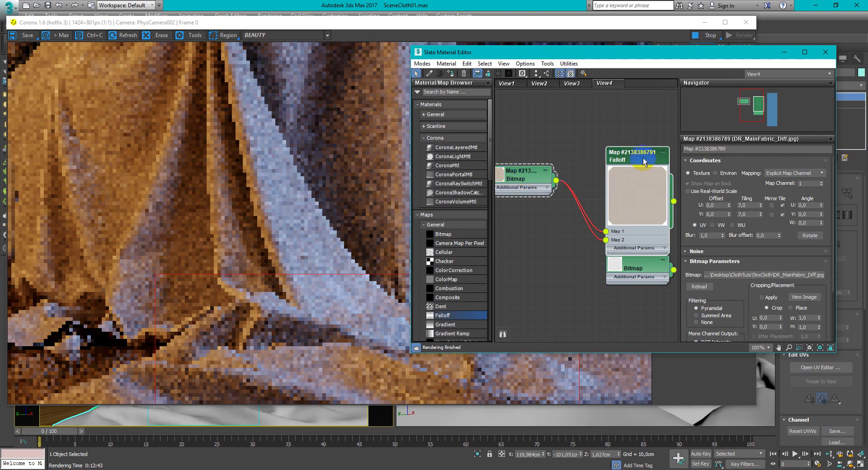
double_click(644, 162)
click(700, 198)
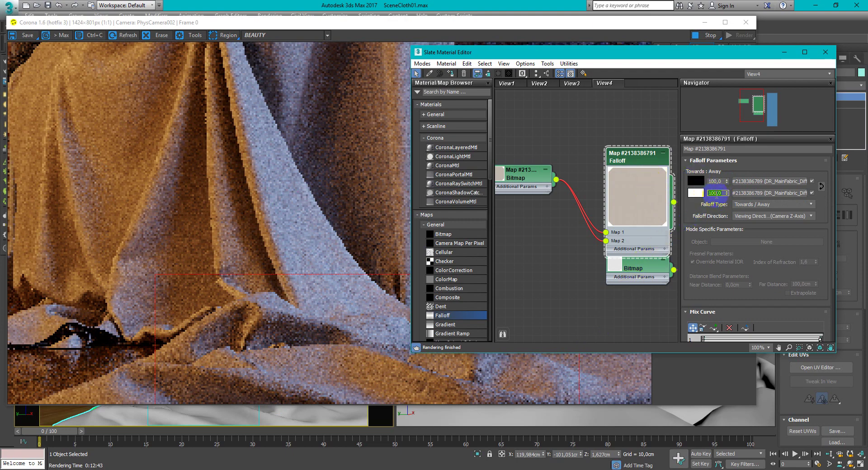
click(719, 193)
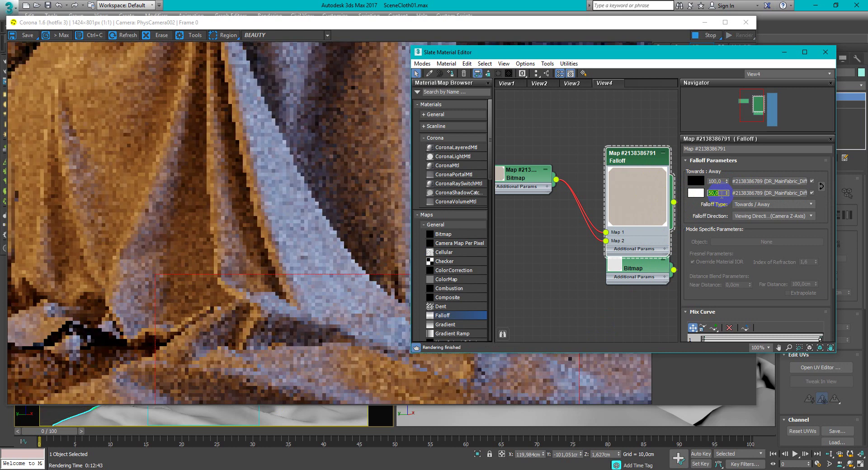
click(631, 204)
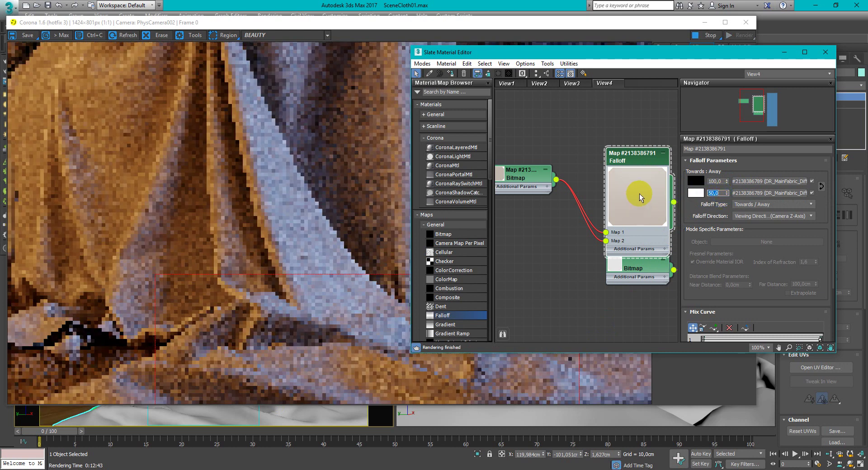
drag(640, 197, 701, 198)
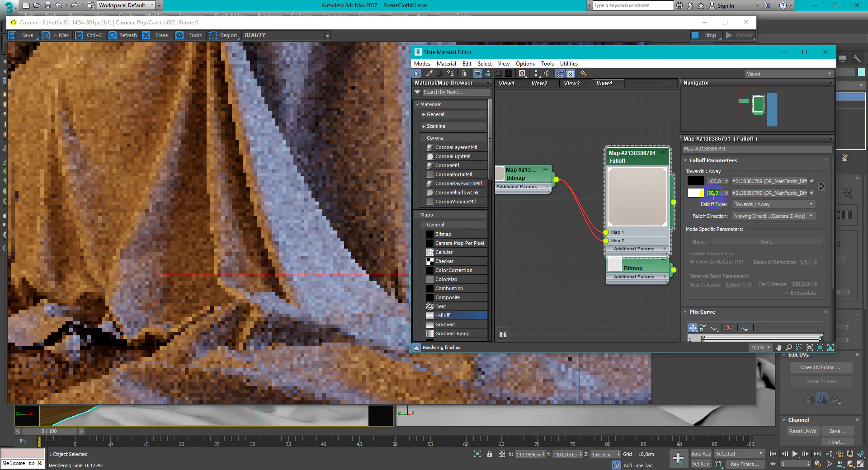
drag(692, 196, 710, 195)
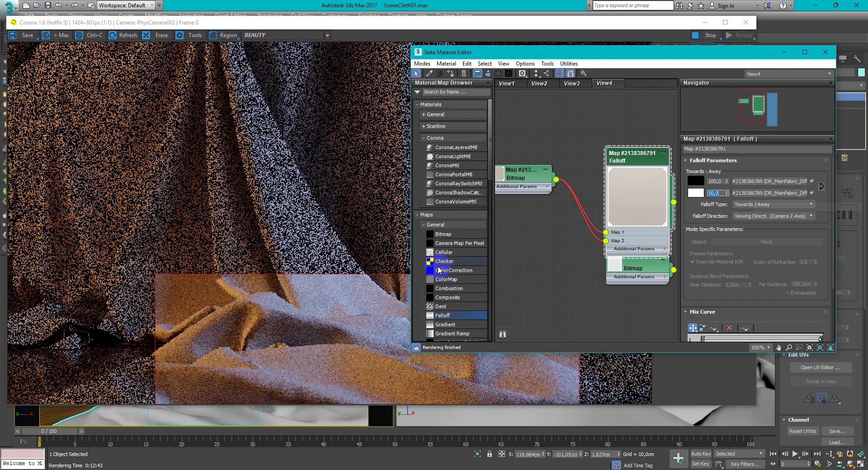
- Collapse the Falloff node's preview and enlarge the CoronaMtl node's preview in the graph
middle_drag(571, 251, 534, 248)
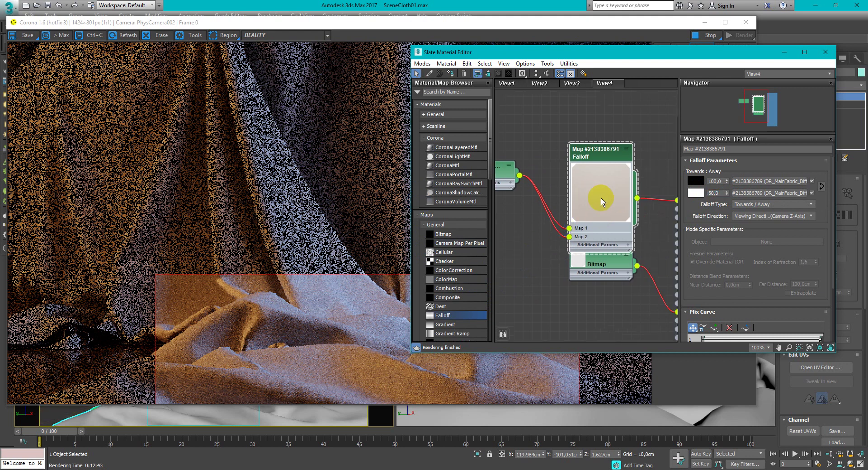
middle_drag(674, 166, 625, 161)
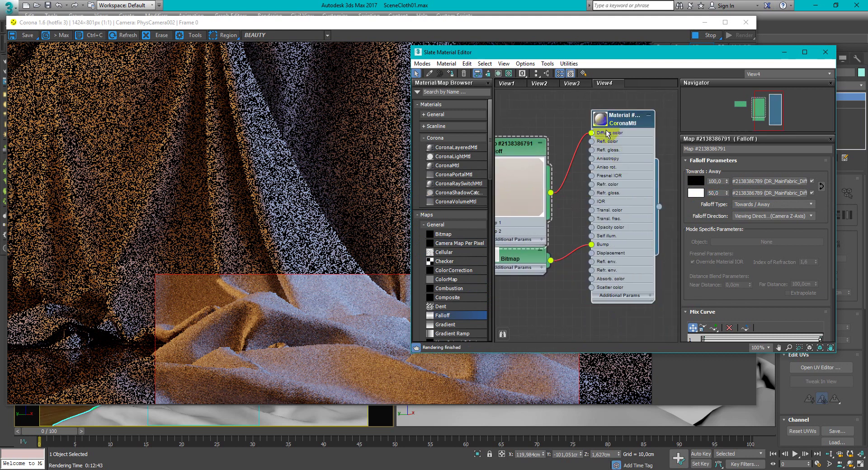
middle_drag(522, 228, 574, 228)
double_click(579, 183)
- Set the Falloff type to Perpendicular / Parallel and check the fabric in the region render
click(720, 194)
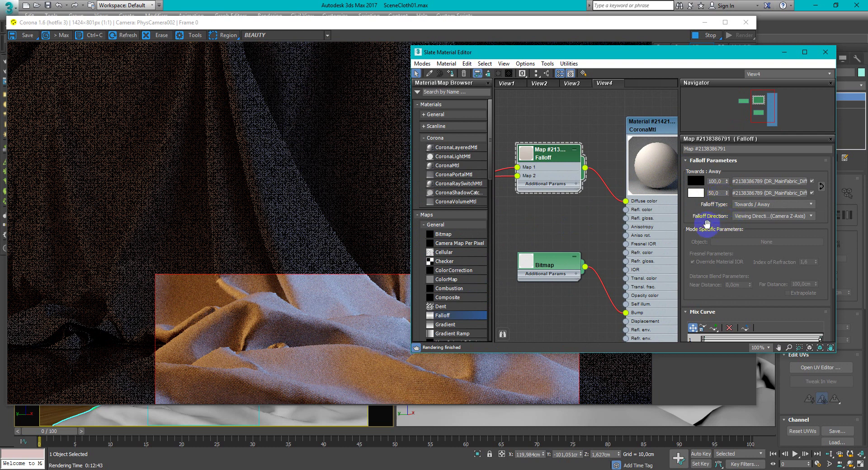
click(763, 206)
click(764, 219)
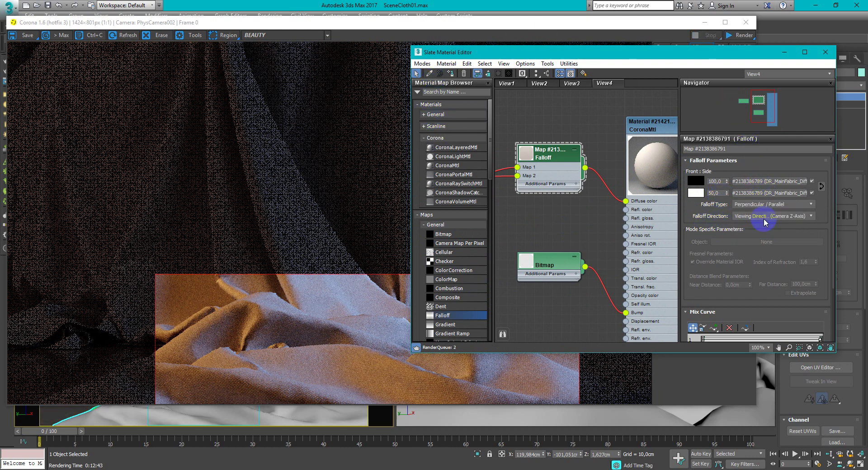
click(514, 23)
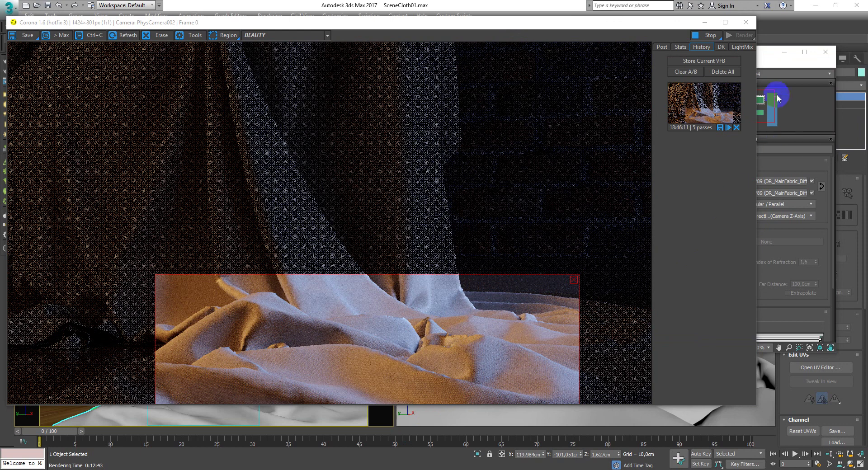
click(763, 57)
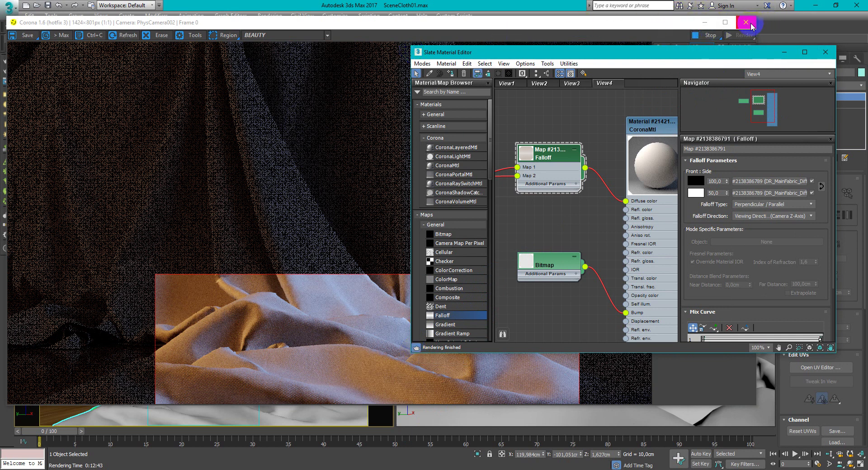
- Stop the interactive render, restore the frame buffer to a smaller window and move it clear of the camera viewport
click(709, 36)
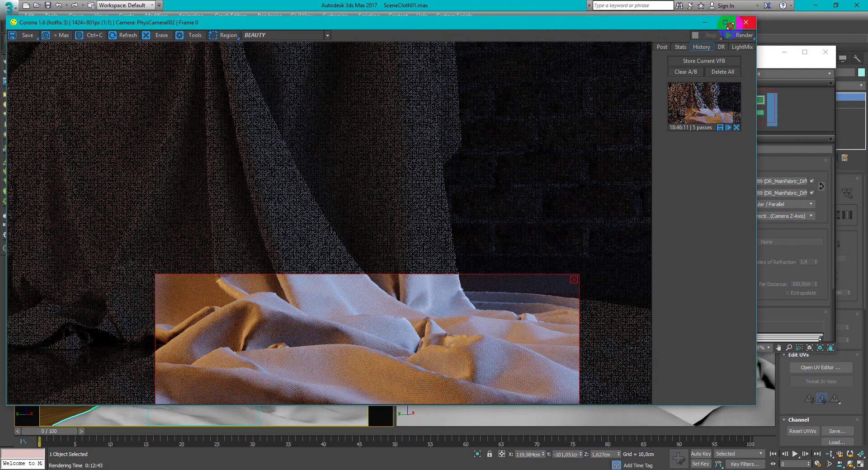
click(726, 23)
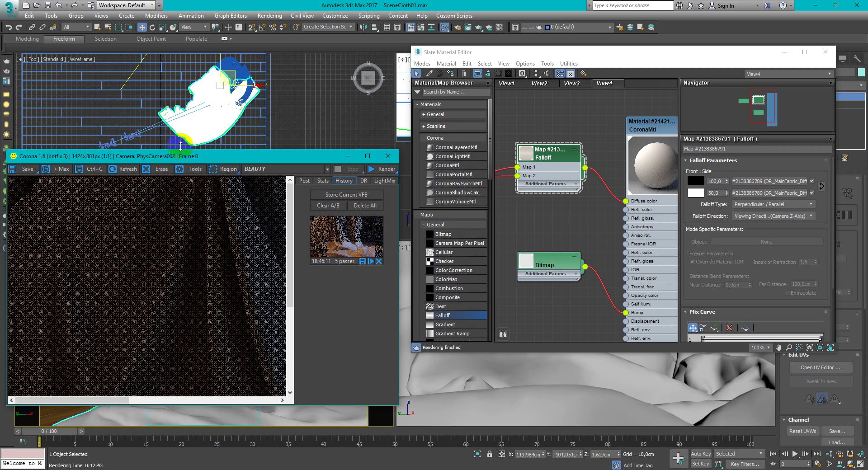
drag(180, 156, 400, 81)
- Switch the camera viewport from PhysCamera002 to PhysCamera001
click(53, 247)
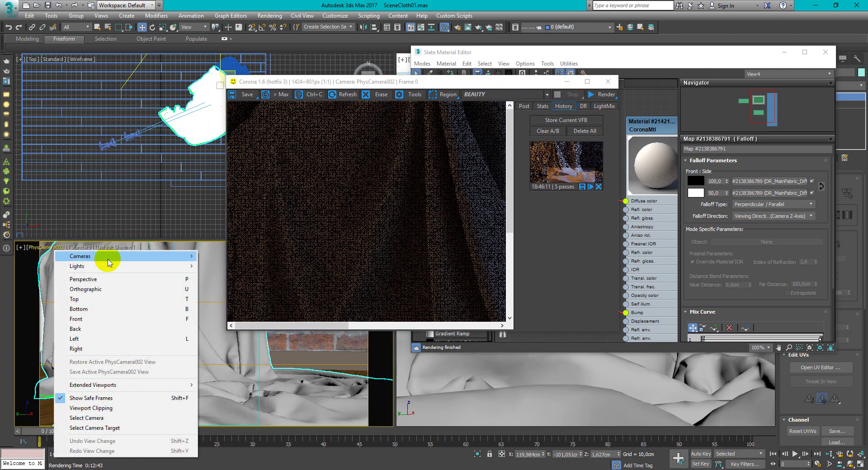
mouse_move(109, 262)
click(233, 256)
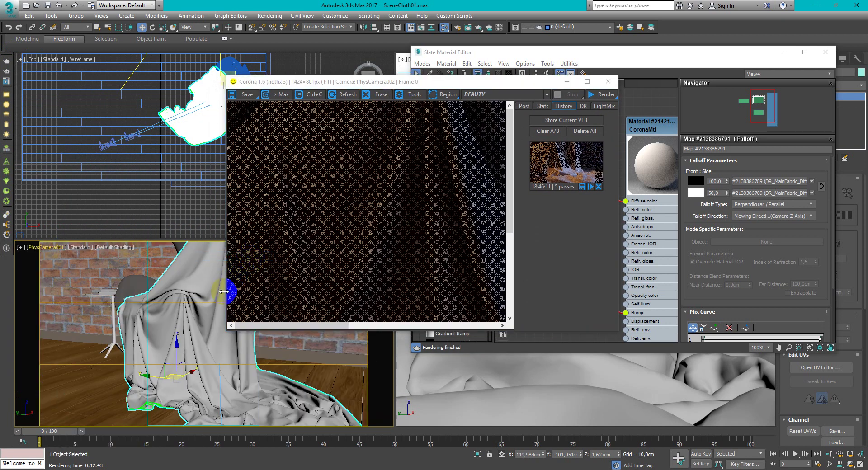
- Start the interactive render for the new camera view and remove the render region
click(6, 71)
drag(464, 82, 270, 60)
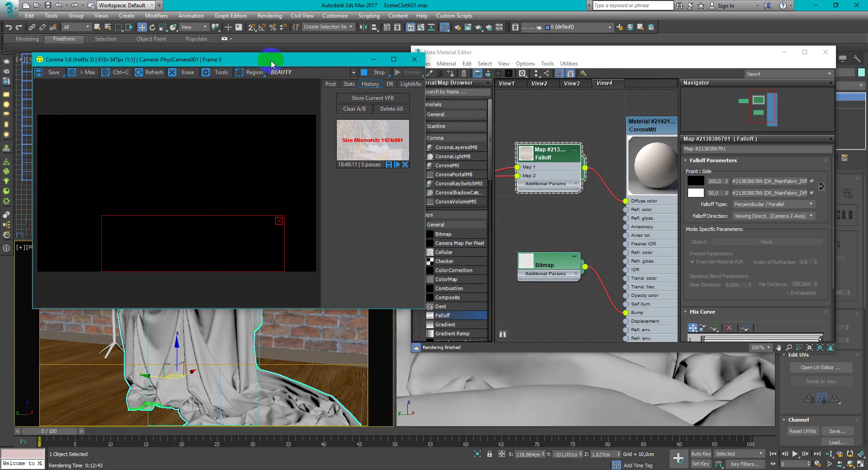
click(280, 221)
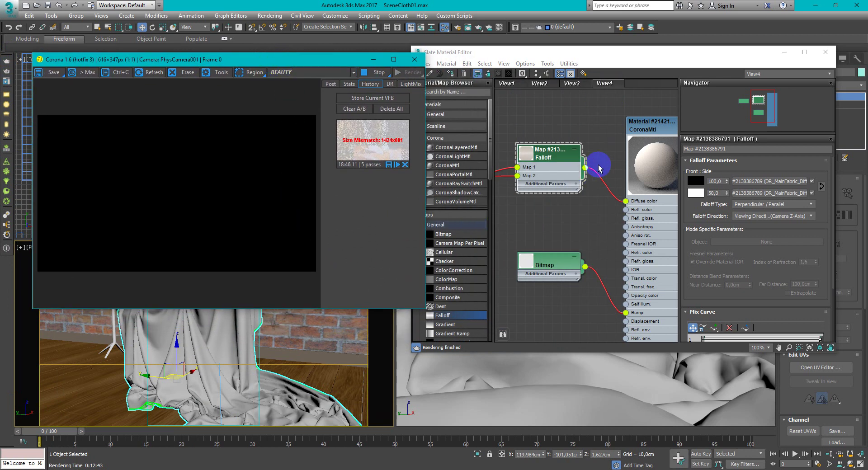
- Open the CoronaMtl parameters and move the bump bitmap node further down in the graph
double_click(650, 128)
middle_drag(593, 221, 607, 191)
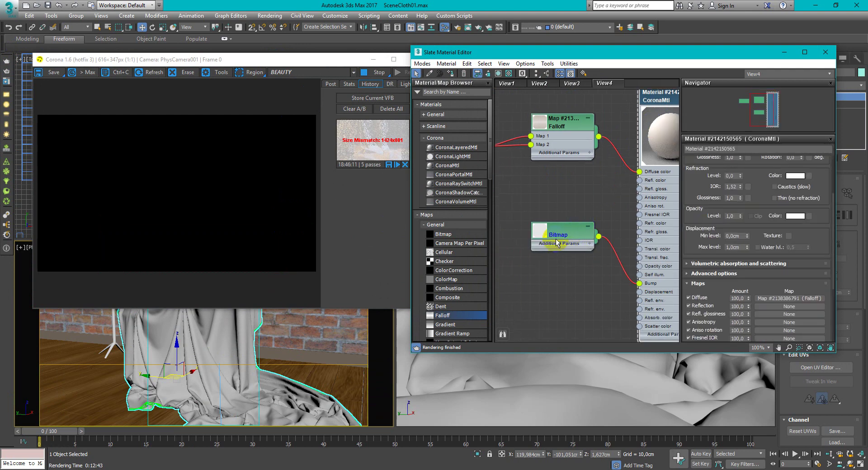
drag(557, 242, 557, 297)
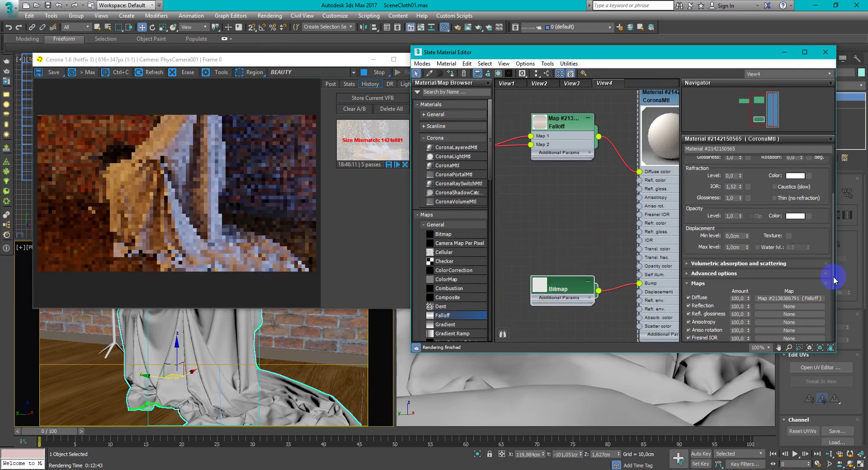
- Set the CoronaMtl's diffuse color to black and disable its Diffuse map
drag(833, 280, 833, 219)
click(795, 175)
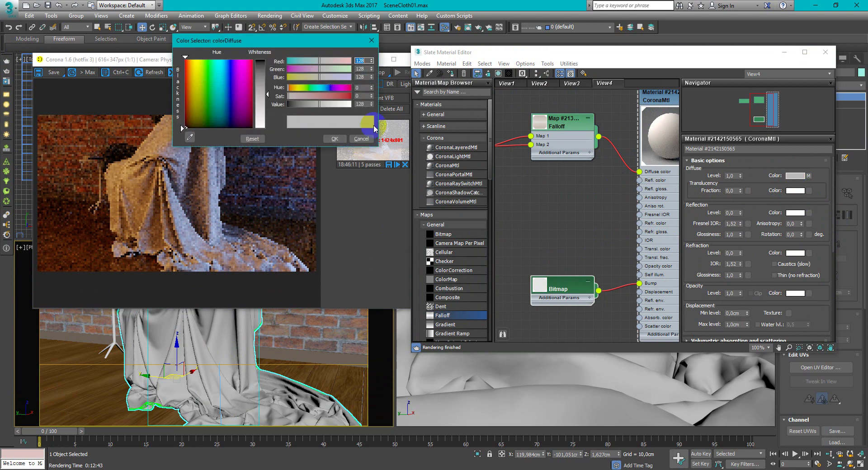
drag(297, 104, 263, 113)
click(335, 141)
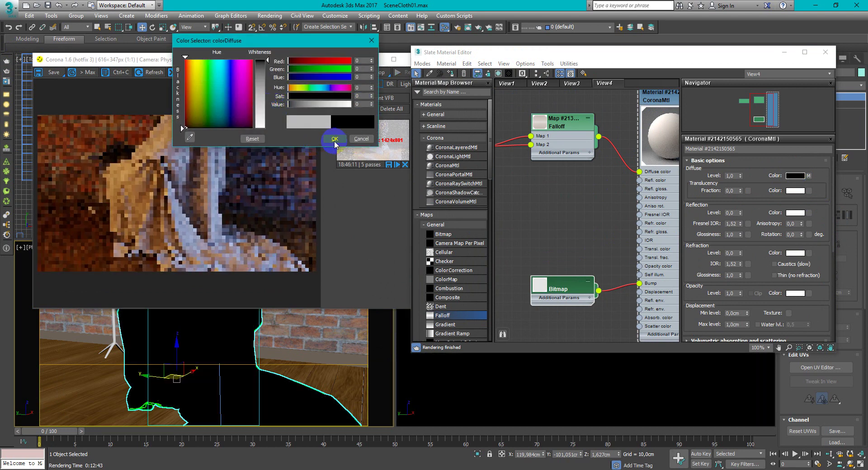
click(335, 140)
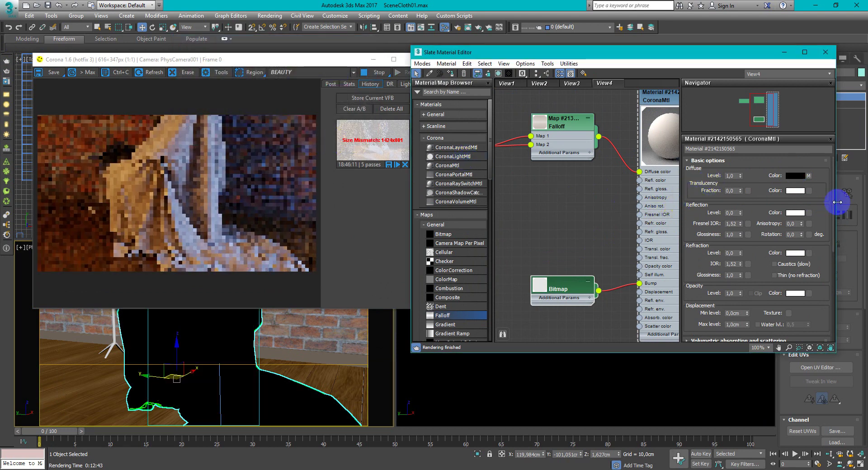
drag(831, 201, 832, 272)
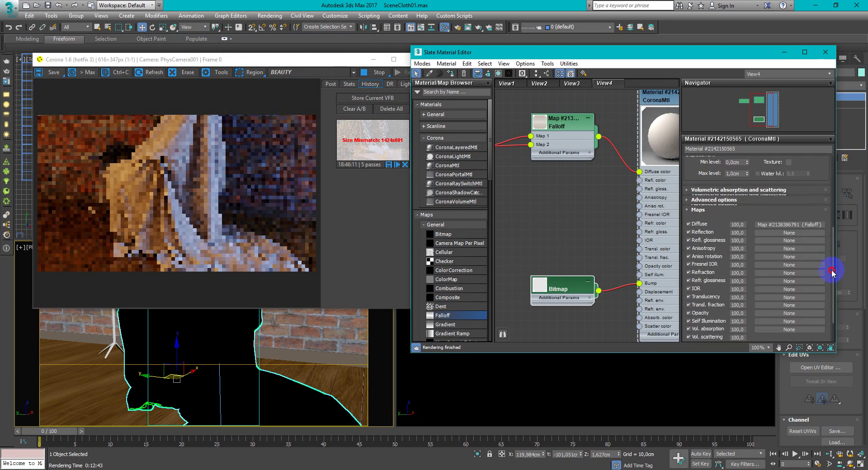
click(691, 224)
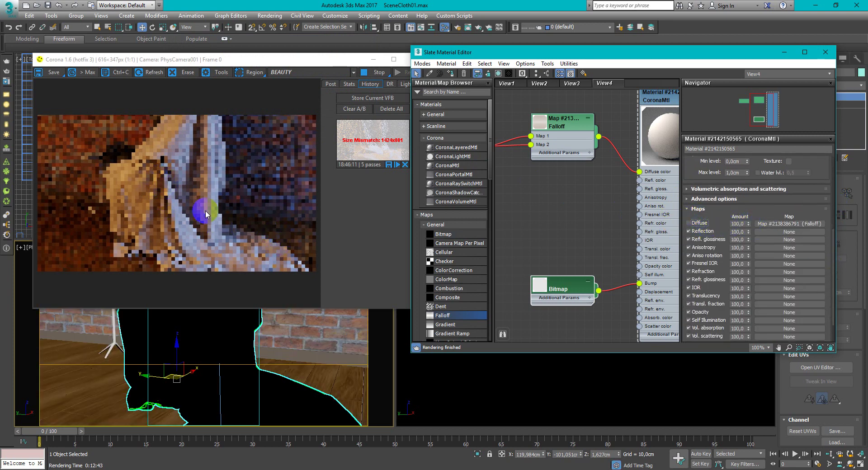
- Raise the CoronaMtl's reflection level to 1,0 and lower its reflection glossiness to 0,4
drag(834, 294, 837, 212)
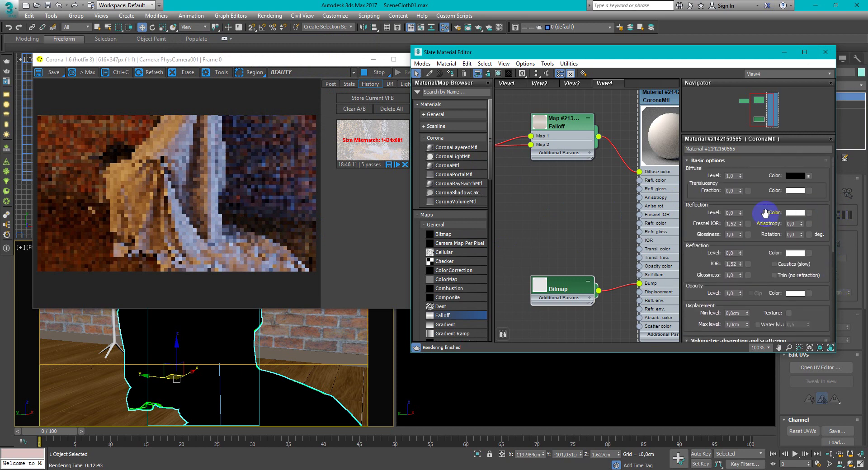
drag(740, 213, 745, 131)
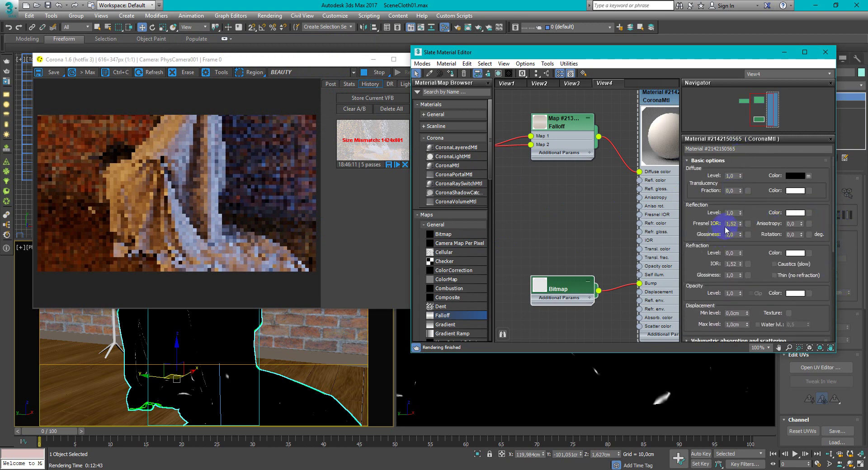
mouse_move(735, 212)
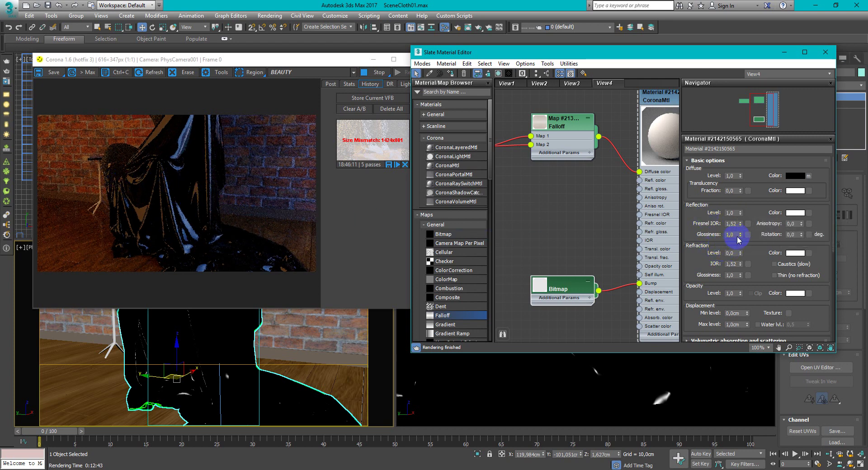
mouse_move(741, 236)
drag(741, 236, 739, 250)
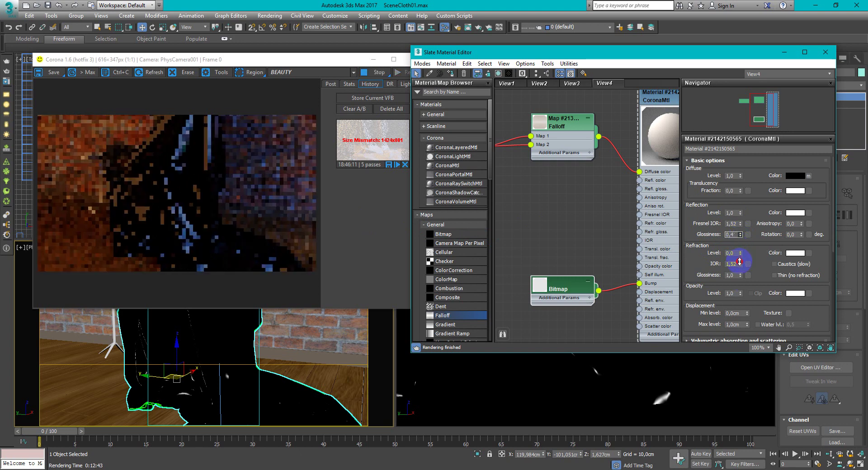
- Re-enable the Falloff map in the CoronaMtl's Diffuse slot and return to the material's basic options
mouse_move(740, 263)
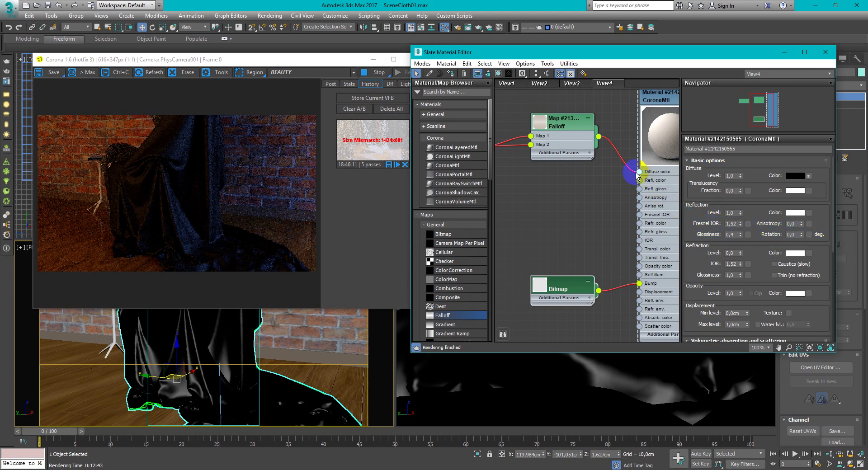
middle_drag(583, 215, 568, 202)
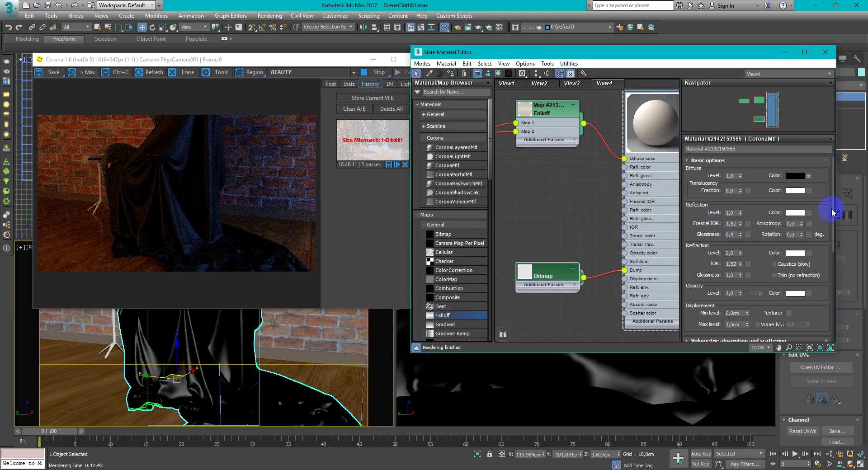
scroll(829, 211, down, 8)
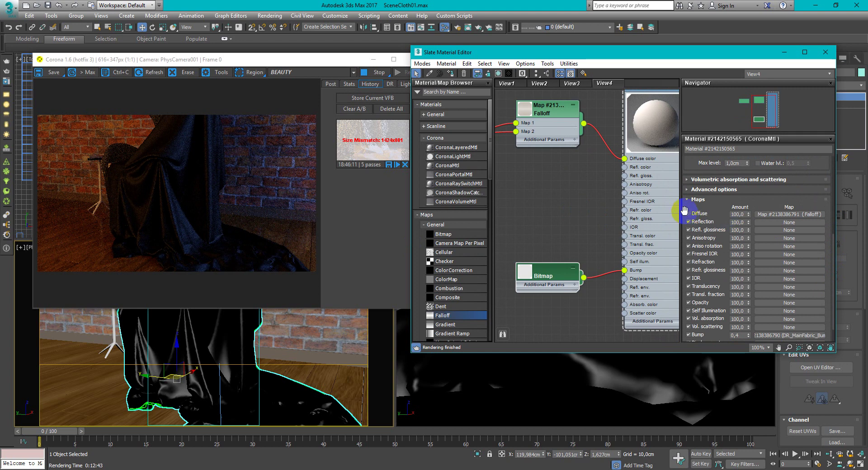
click(688, 213)
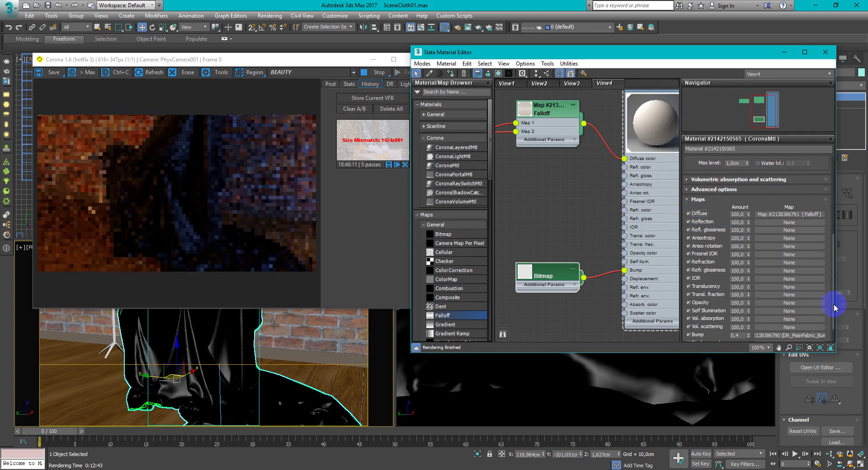
drag(833, 303, 839, 212)
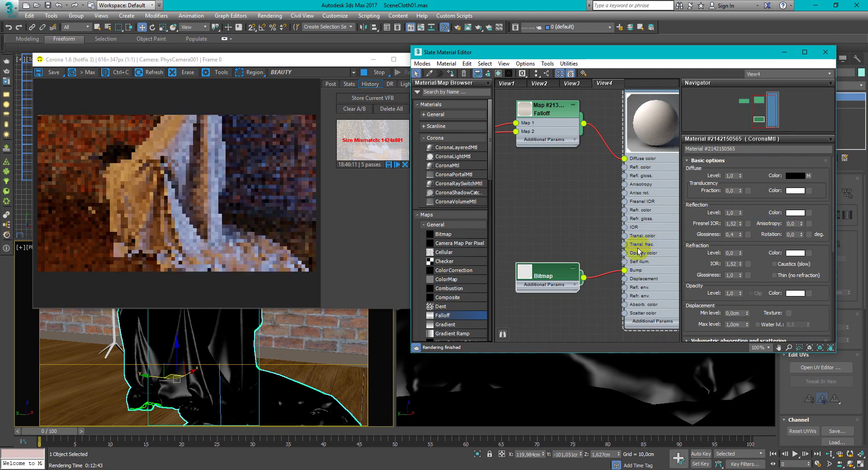
right_click(507, 221)
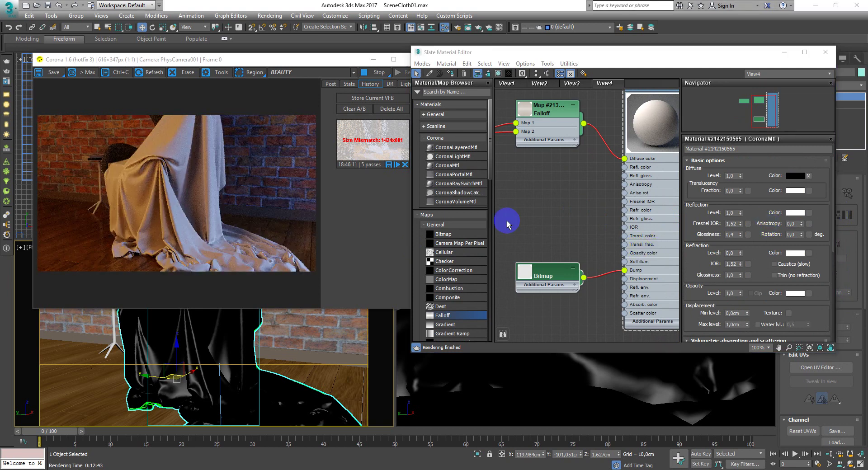